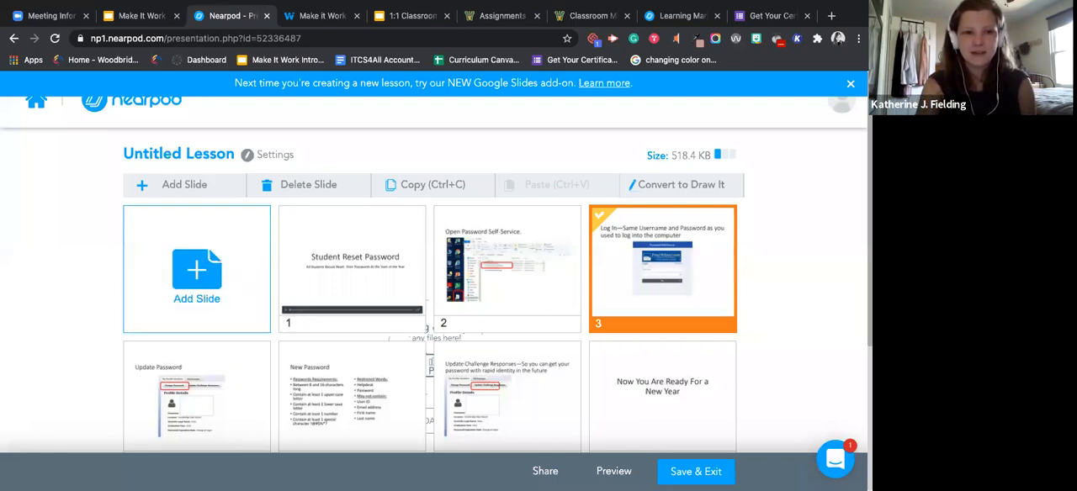
Step: Leave the lesson editor and look through the featured collections in the Nearpod Lesson Library
{"action": "left_click", "coordinate": [38, 102]}
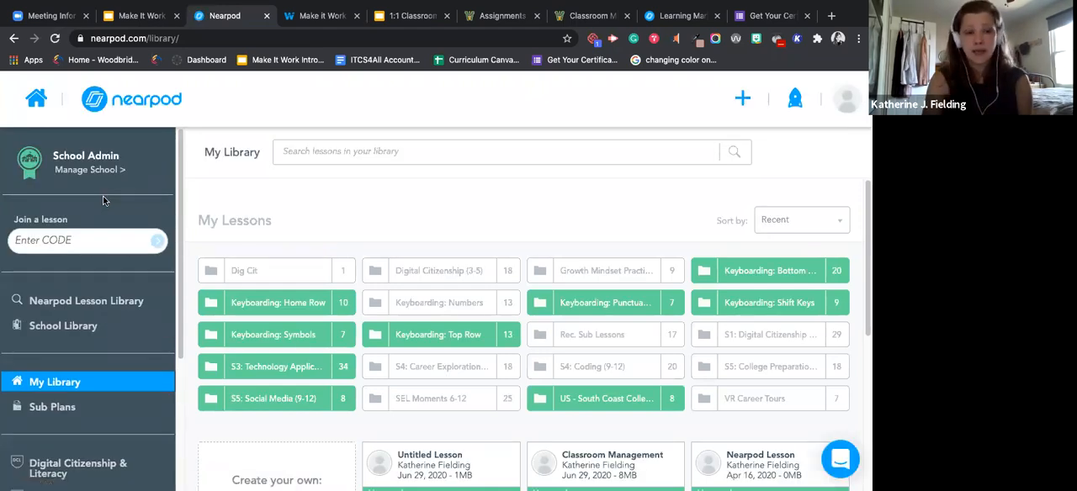
{"action": "left_click", "coordinate": [105, 301]}
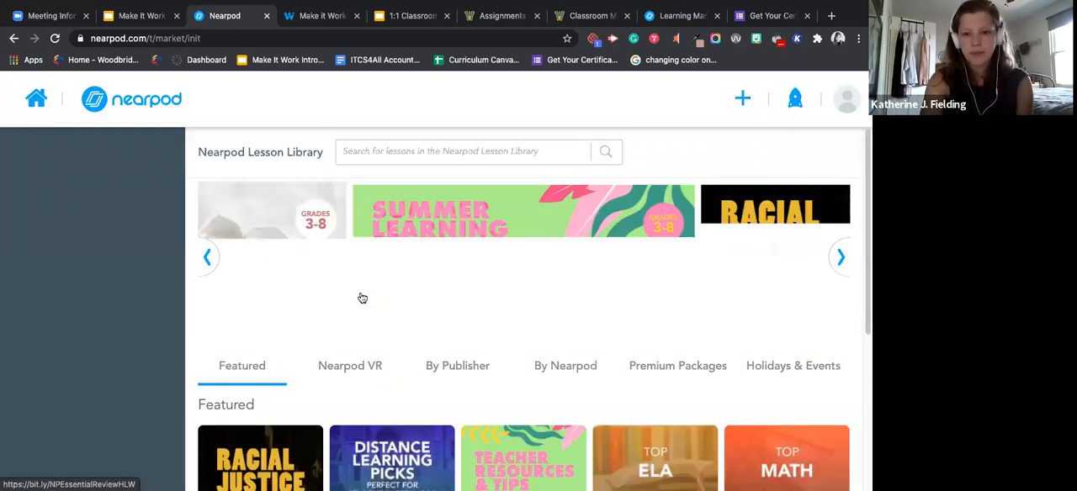
{"action": "scroll", "coordinate": [361, 297], "scroll_direction": "down", "scroll_amount": 3}
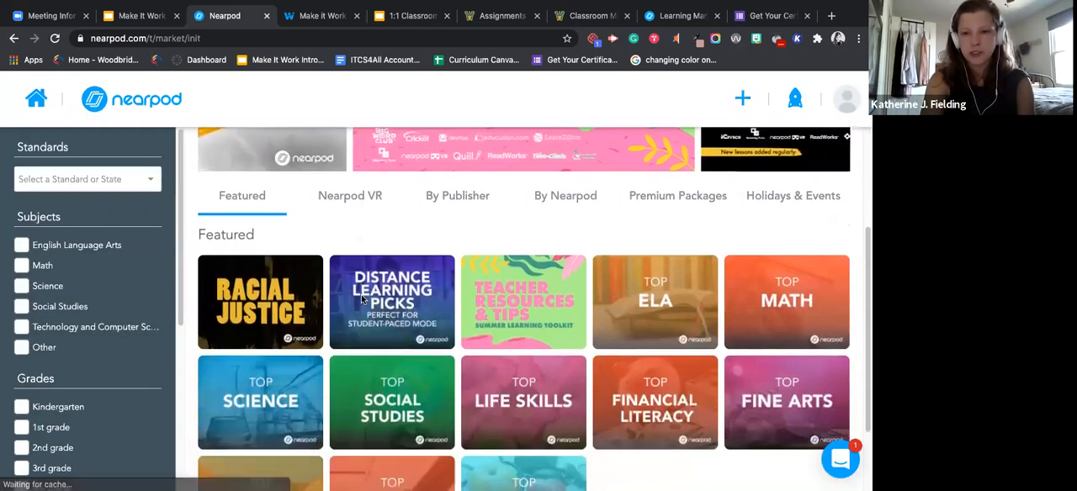
{"action": "scroll", "coordinate": [362, 300], "scroll_direction": "down", "scroll_amount": 2}
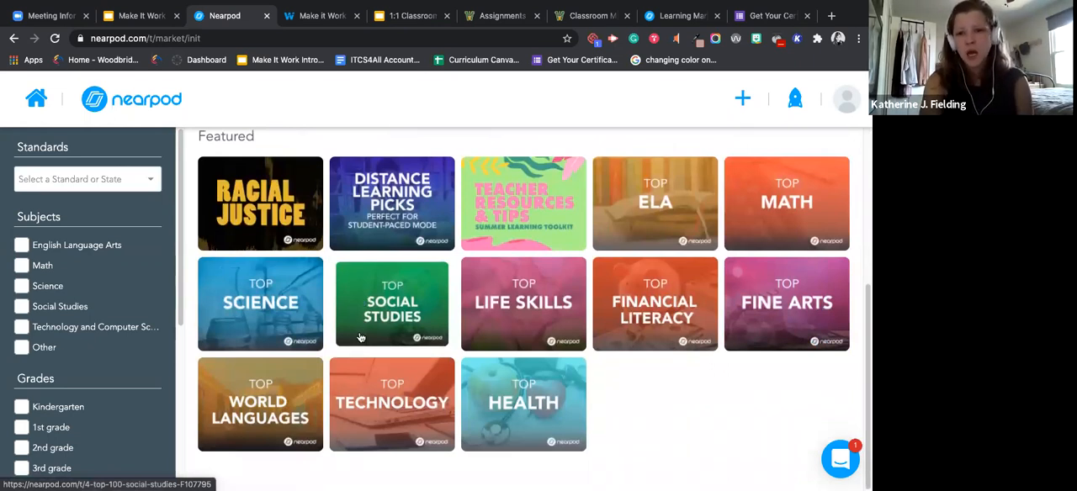
{"action": "scroll", "coordinate": [361, 339], "scroll_direction": "up", "scroll_amount": 1}
{"action": "scroll", "coordinate": [362, 339], "scroll_direction": "down", "scroll_amount": 1}
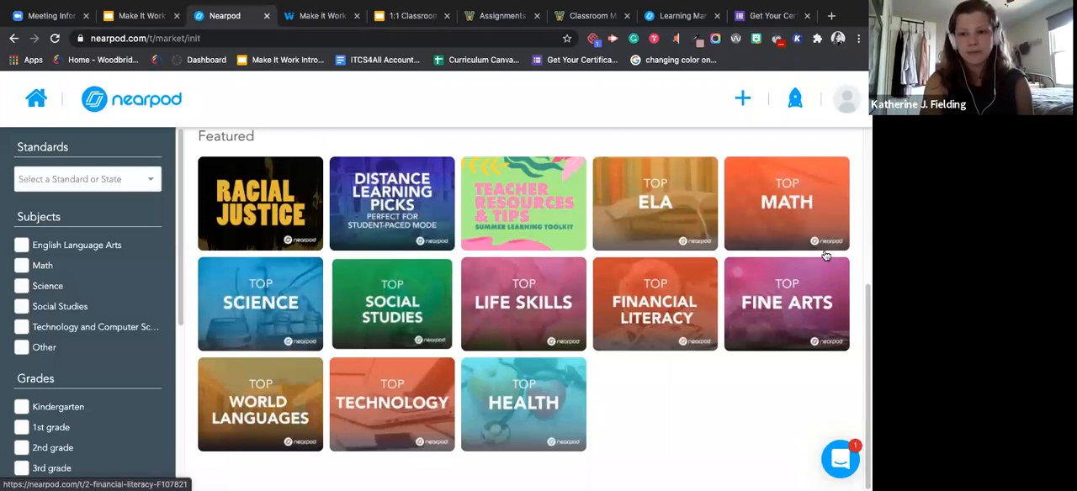
Step: Open the Top Fine Arts collection and examine the filters for subject, grade and resource type
{"action": "left_click", "coordinate": [765, 296]}
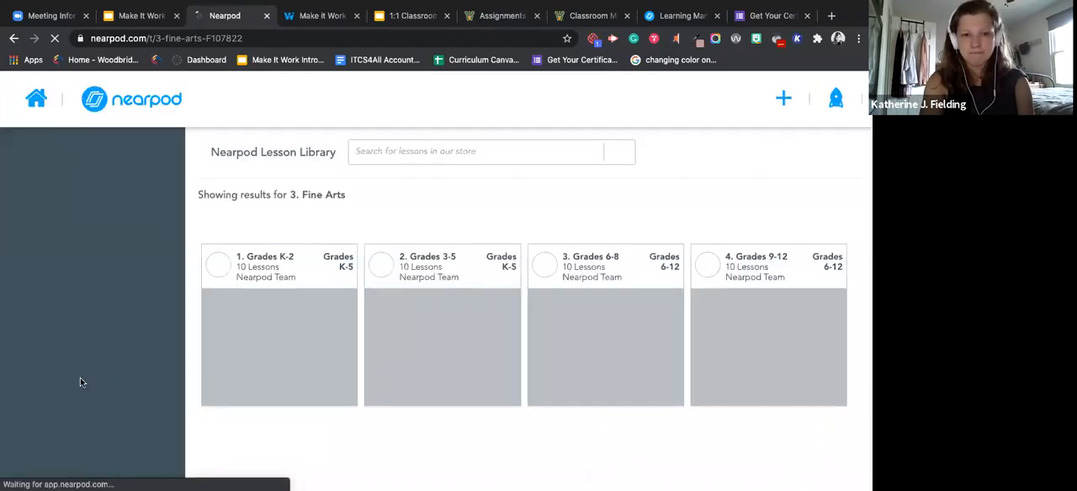
{"action": "scroll", "coordinate": [80, 383], "scroll_direction": "down", "scroll_amount": 4}
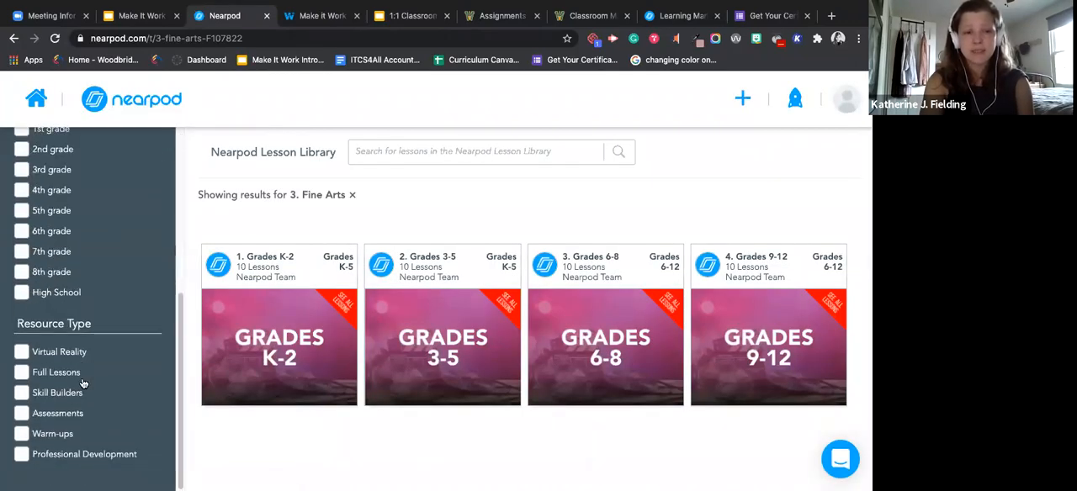
{"action": "scroll", "coordinate": [84, 384], "scroll_direction": "up", "scroll_amount": 2}
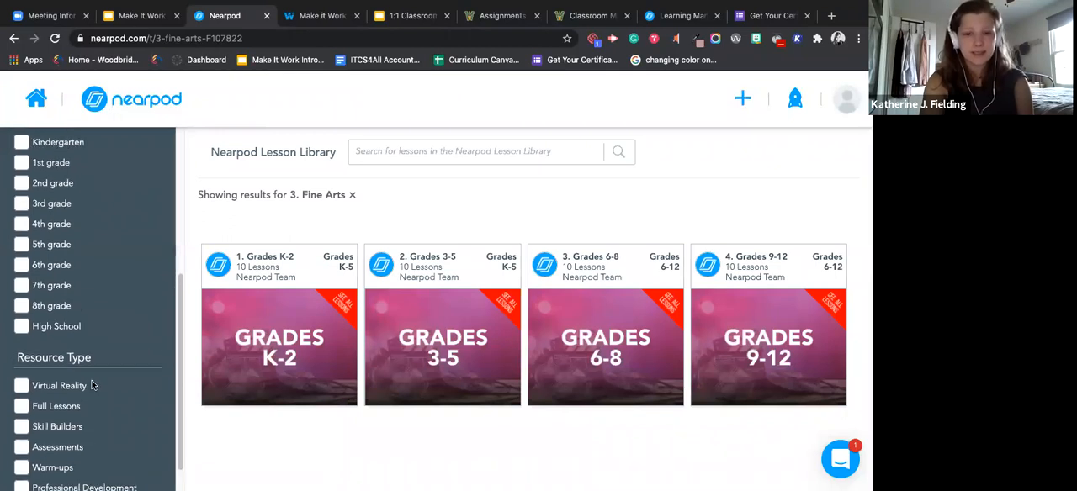
{"action": "scroll", "coordinate": [91, 383], "scroll_direction": "up", "scroll_amount": 5}
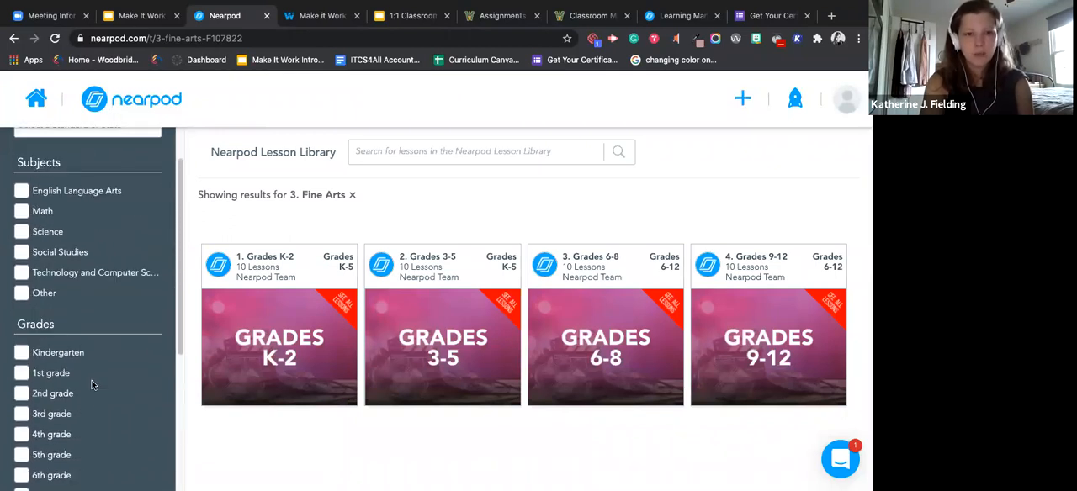
Step: Return to My Library and look over its navigation sections, lesson folders and options for creating a lesson
{"action": "left_click", "coordinate": [47, 108]}
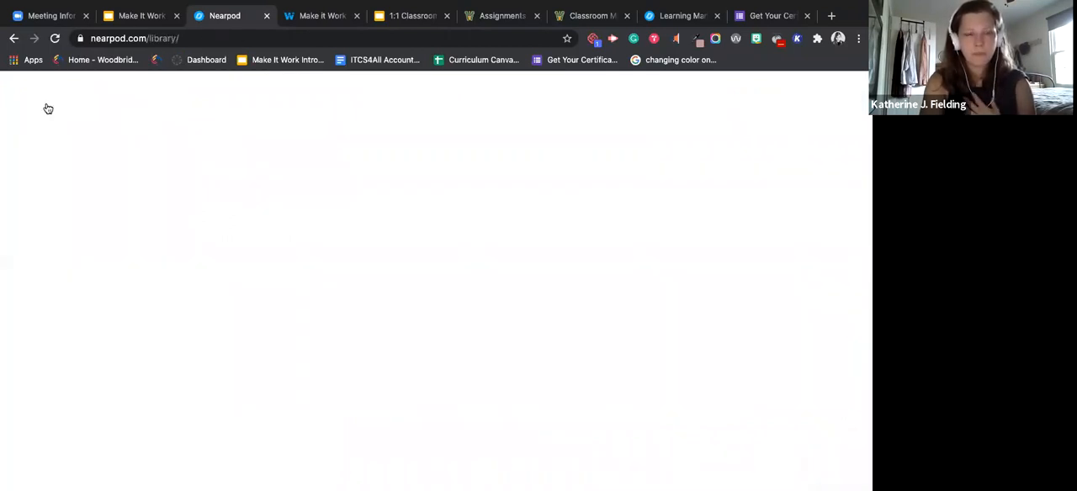
{"action": "scroll", "coordinate": [112, 377], "scroll_direction": "down", "scroll_amount": 1}
{"action": "scroll", "coordinate": [113, 375], "scroll_direction": "down", "scroll_amount": 4}
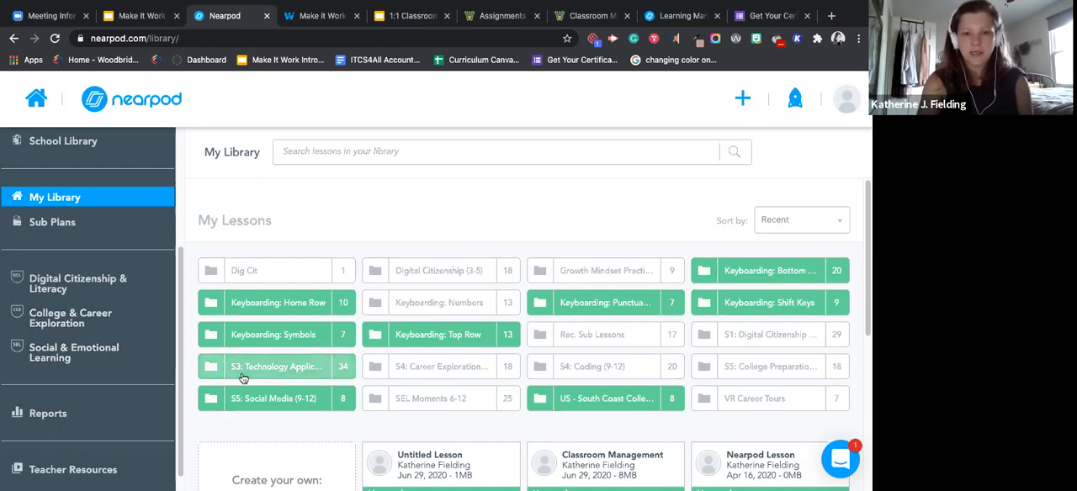
{"action": "scroll", "coordinate": [240, 377], "scroll_direction": "down", "scroll_amount": 1}
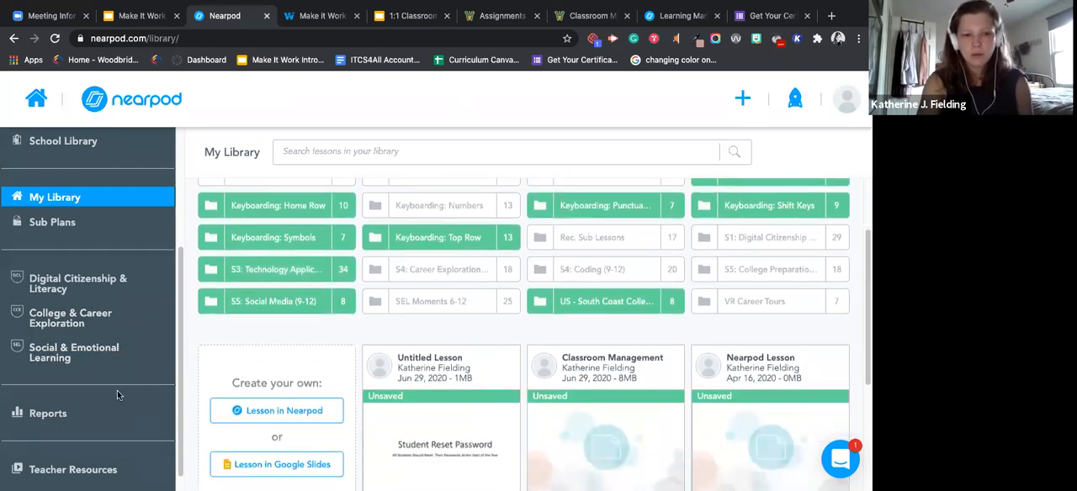
{"action": "scroll", "coordinate": [121, 391], "scroll_direction": "up", "scroll_amount": 2}
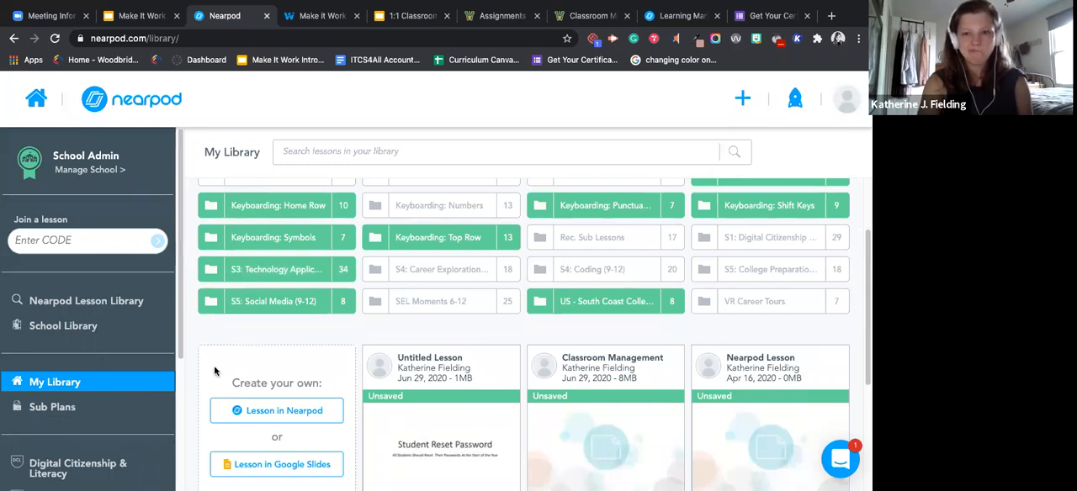
{"action": "scroll", "coordinate": [213, 365], "scroll_direction": "down", "scroll_amount": 1}
{"action": "scroll", "coordinate": [213, 365], "scroll_direction": "up", "scroll_amount": 1}
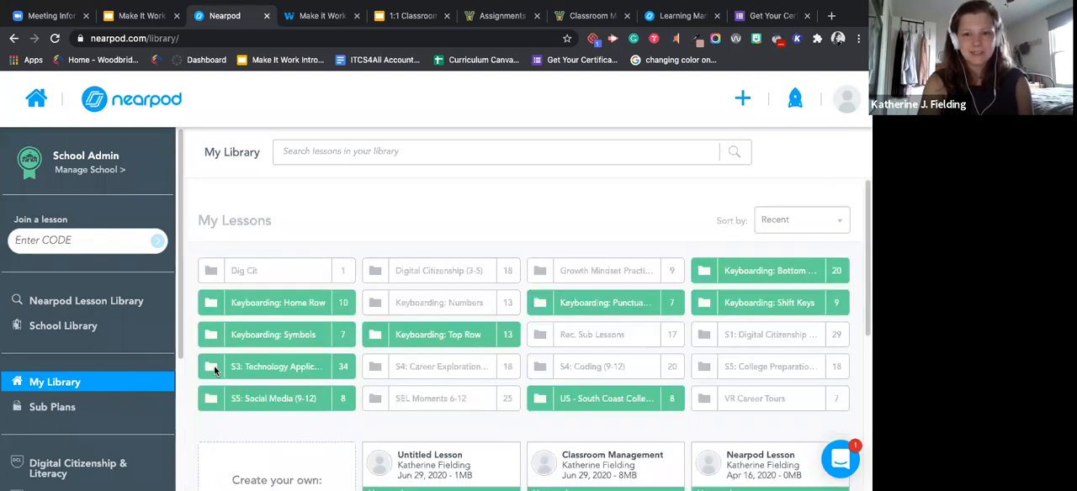
{"action": "scroll", "coordinate": [213, 365], "scroll_direction": "down", "scroll_amount": 1}
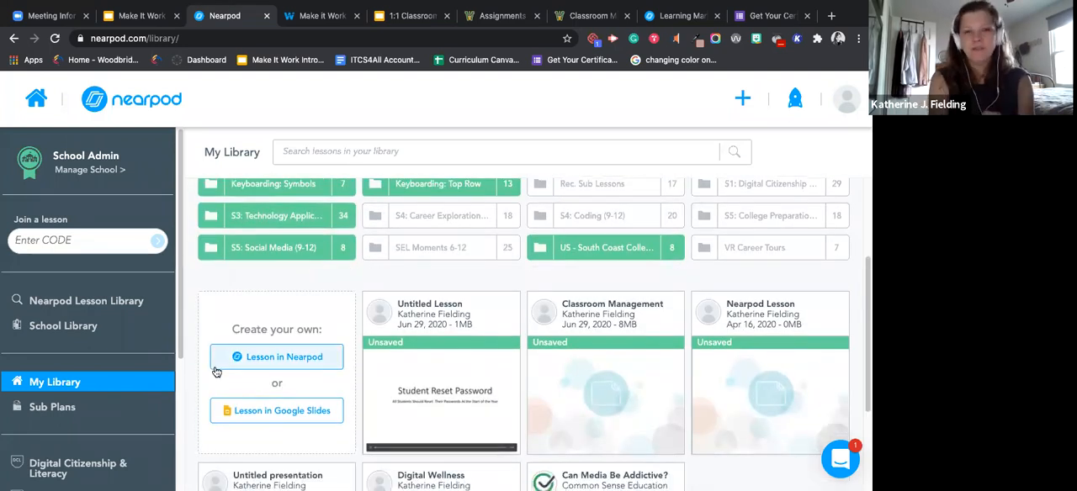
Step: Examine the saved and unsaved lessons in My Library, including the actions available for Untitled Lesson
{"action": "mouse_move", "coordinate": [458, 381]}
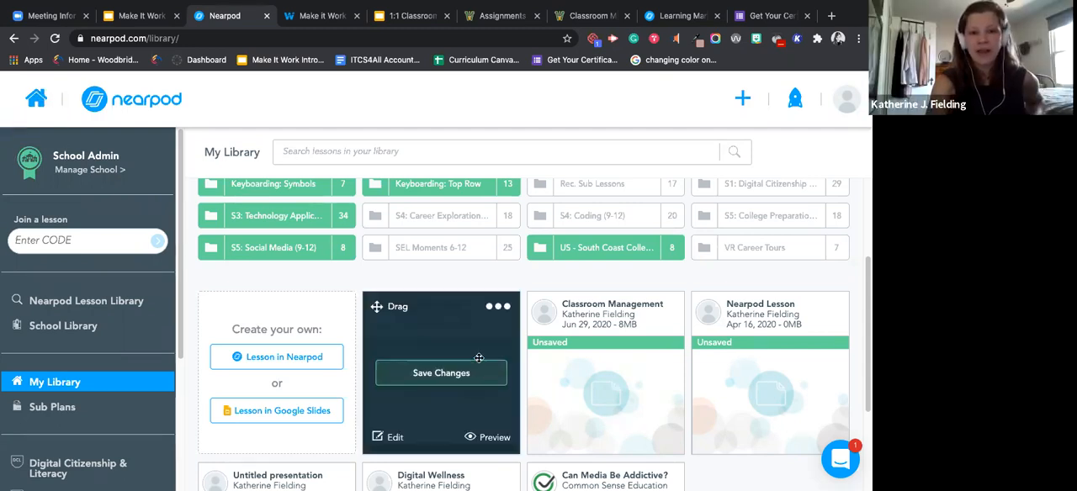
{"action": "scroll", "coordinate": [480, 378], "scroll_direction": "down", "scroll_amount": 2}
{"action": "scroll", "coordinate": [480, 378], "scroll_direction": "down", "scroll_amount": 1}
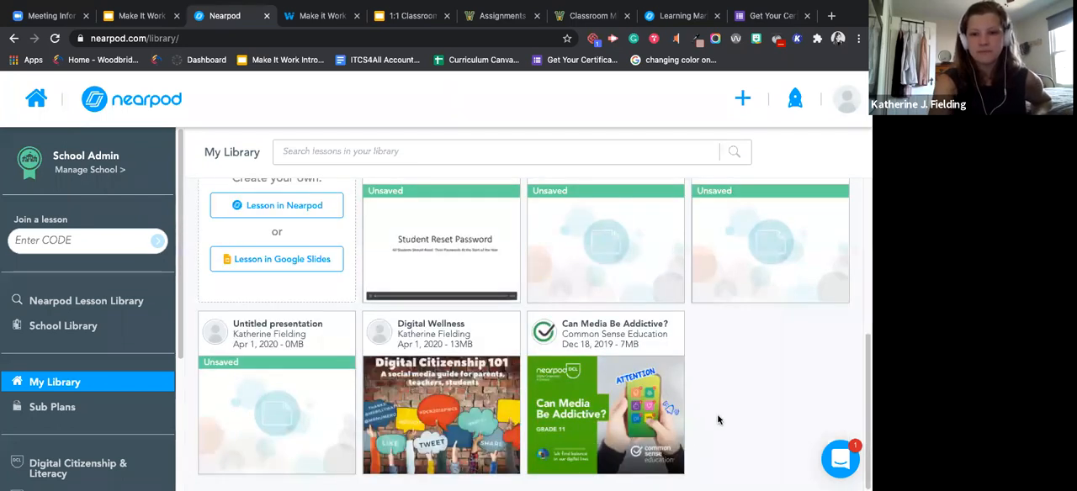
{"action": "scroll", "coordinate": [717, 420], "scroll_direction": "up", "scroll_amount": 6}
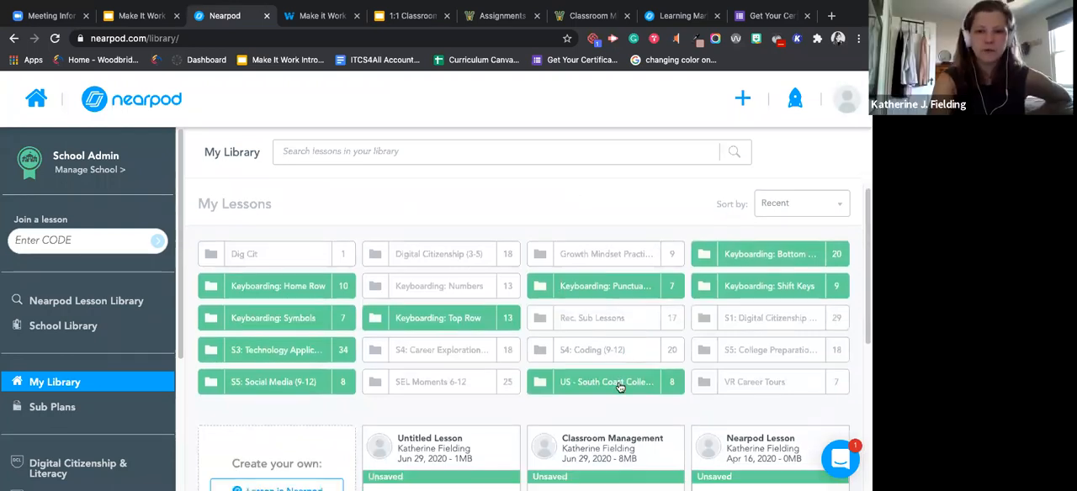
{"action": "scroll", "coordinate": [619, 383], "scroll_direction": "down", "scroll_amount": 3}
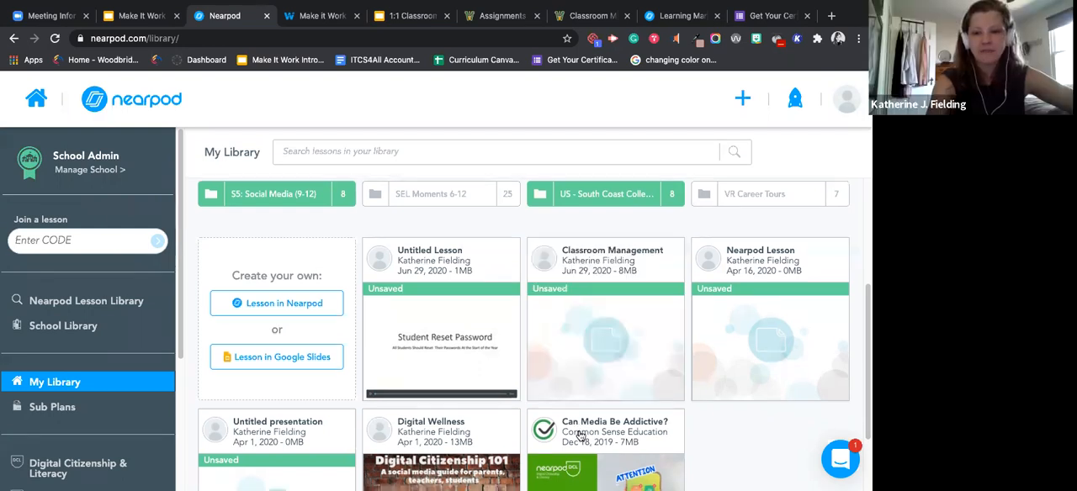
Step: Examine the launch modes and additional options of the lesson "Can Media Be Addictive?"
{"action": "scroll", "coordinate": [656, 370], "scroll_direction": "down", "scroll_amount": 2}
{"action": "mouse_move", "coordinate": [623, 428]}
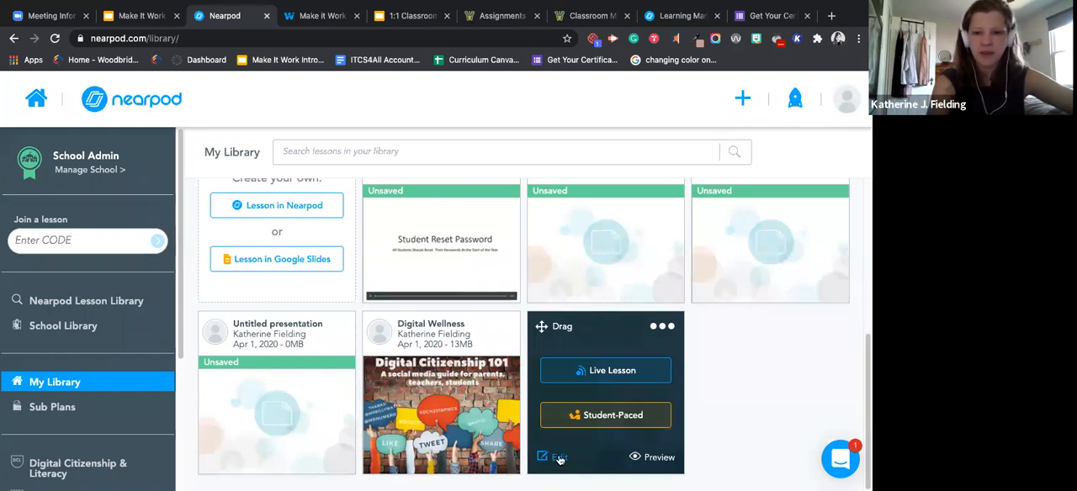
{"action": "mouse_move", "coordinate": [614, 455]}
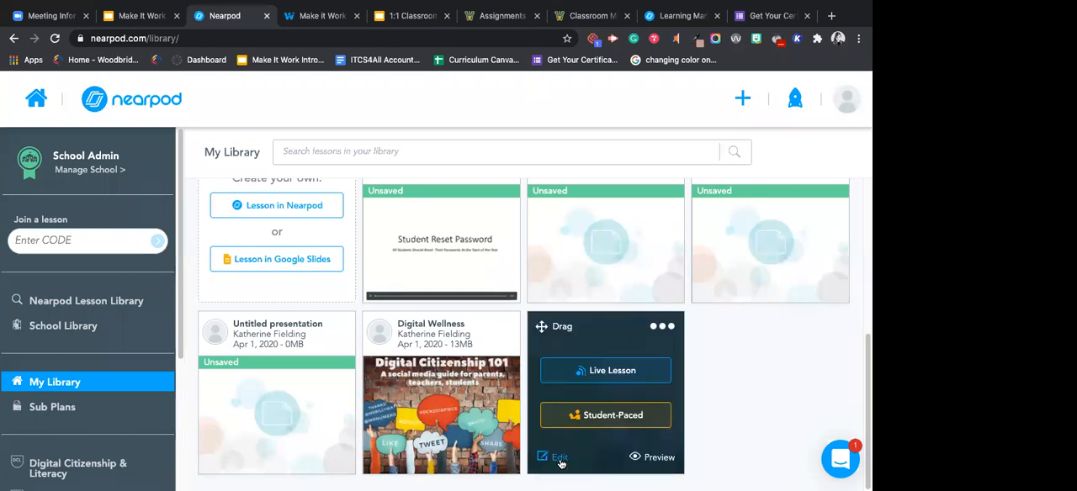
{"action": "left_click", "coordinate": [672, 328]}
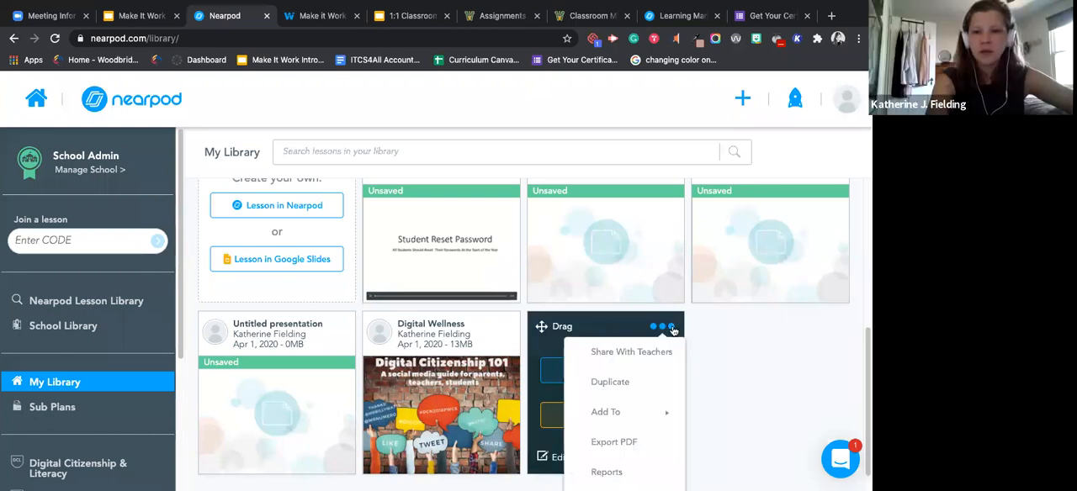
{"action": "left_click", "coordinate": [609, 166]}
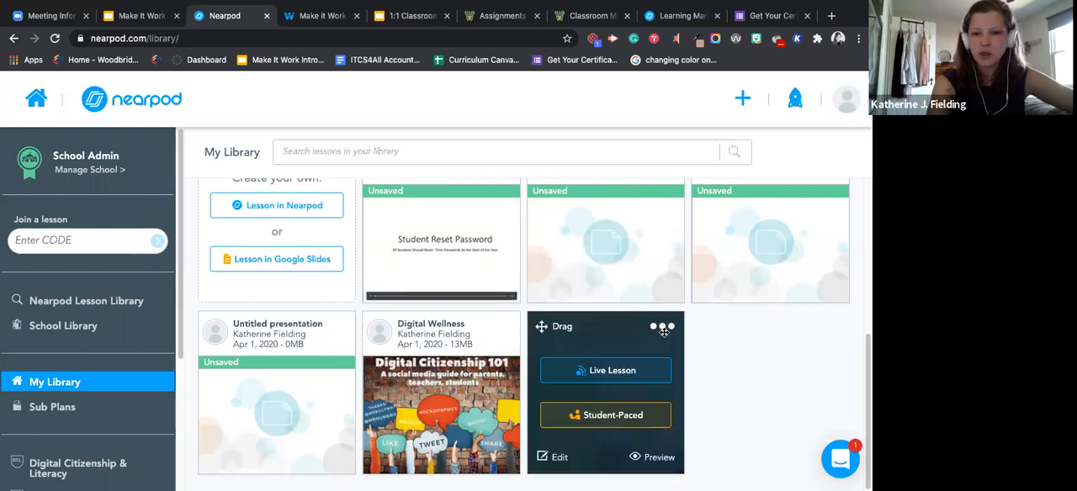
Step: Show the School Library and Folder destinations for adding the lesson "Can Media Be Addictive?"
{"action": "left_click", "coordinate": [664, 328]}
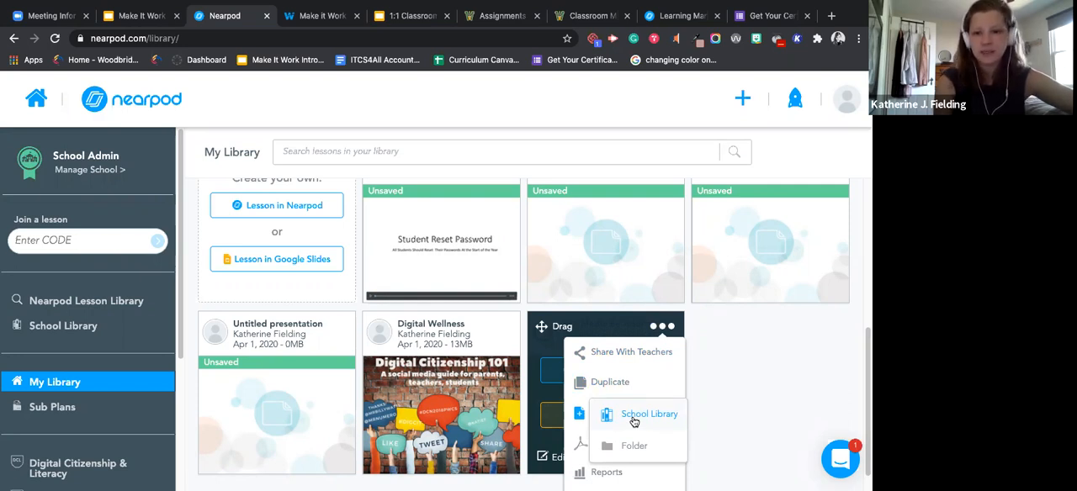
{"action": "left_click", "coordinate": [635, 415]}
{"action": "left_click", "coordinate": [661, 327]}
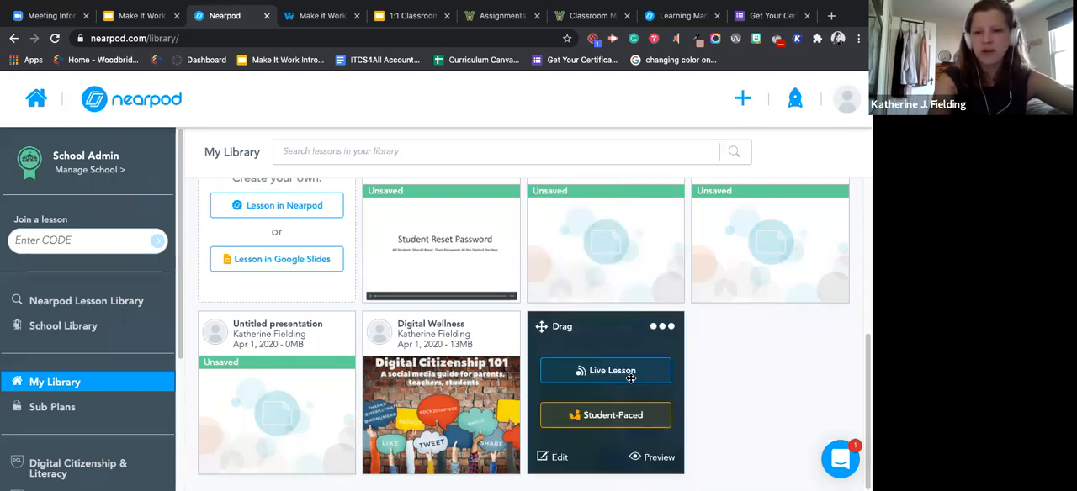
Step: Review the remaining options of "Can Media Be Addictive?", including Export PDF, Reports and Delete
{"action": "left_click", "coordinate": [655, 326]}
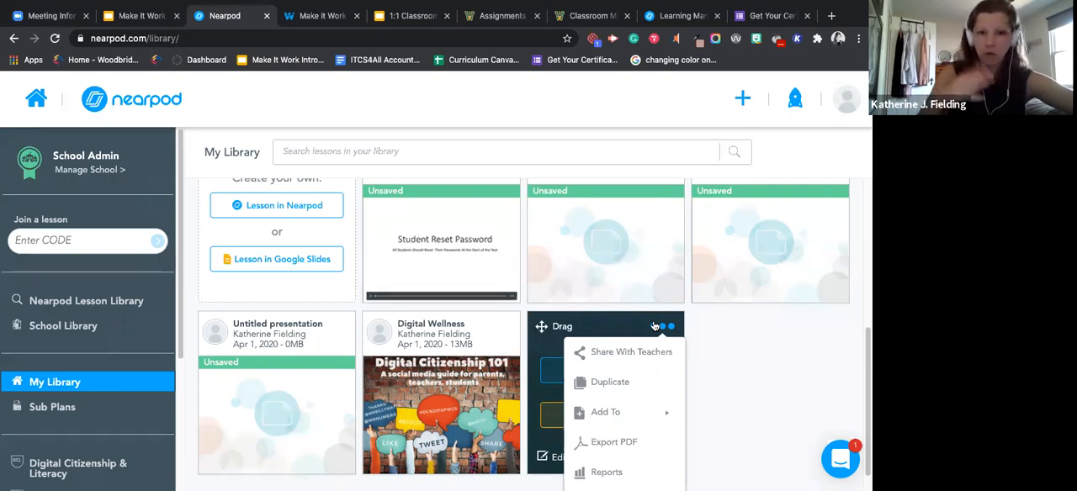
{"action": "scroll", "coordinate": [641, 416], "scroll_direction": "down", "scroll_amount": 1}
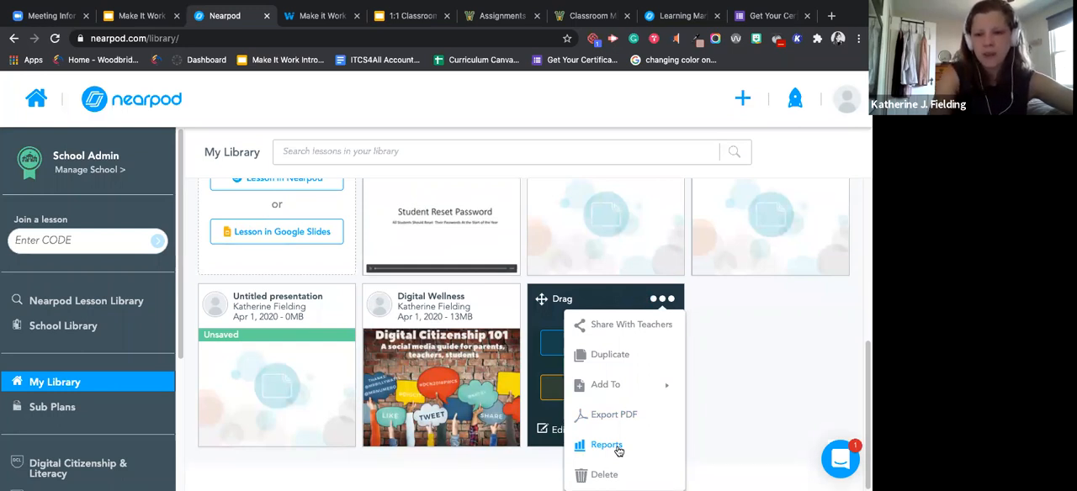
{"action": "left_click", "coordinate": [664, 325]}
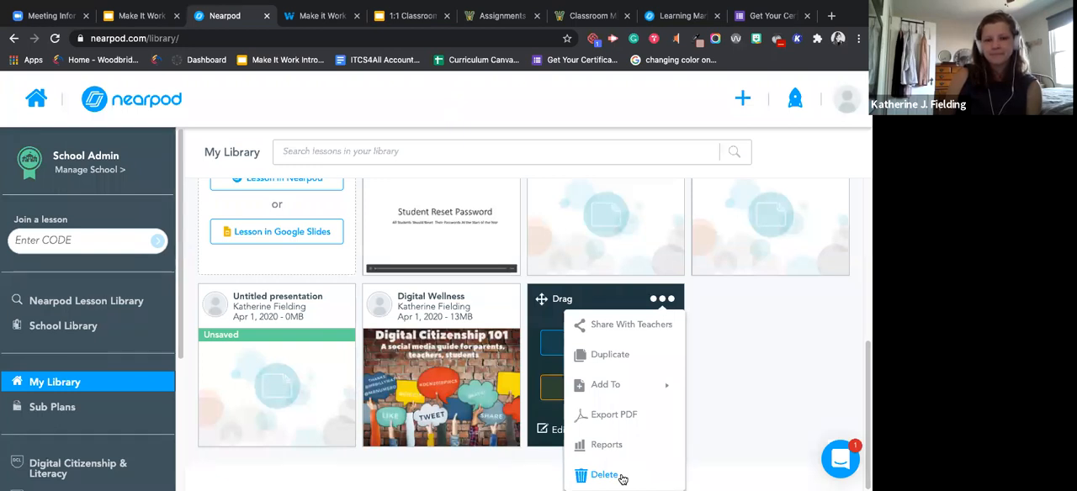
{"action": "left_click", "coordinate": [620, 476]}
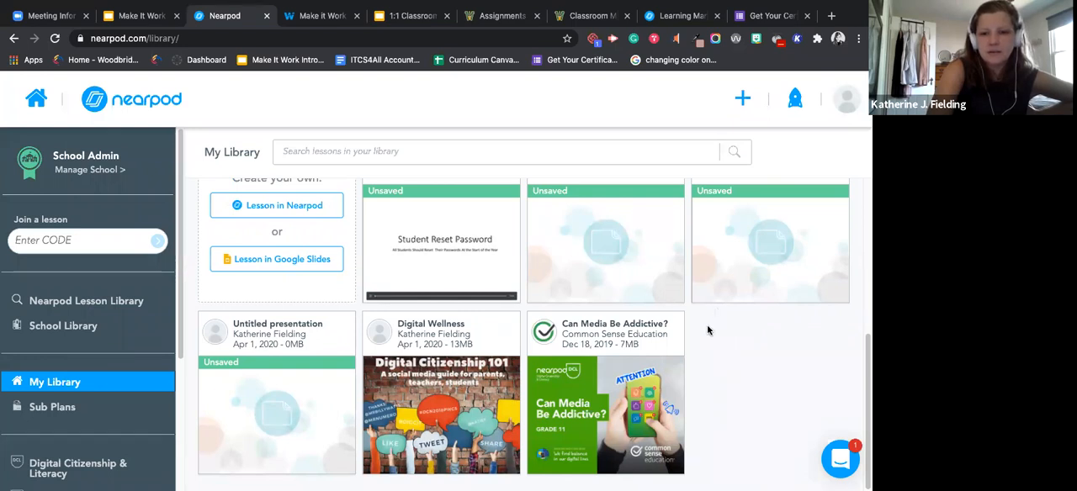
Step: Launch "Can Media Be Addictive?" as a live lesson, and return to My Library
{"action": "mouse_move", "coordinate": [650, 388]}
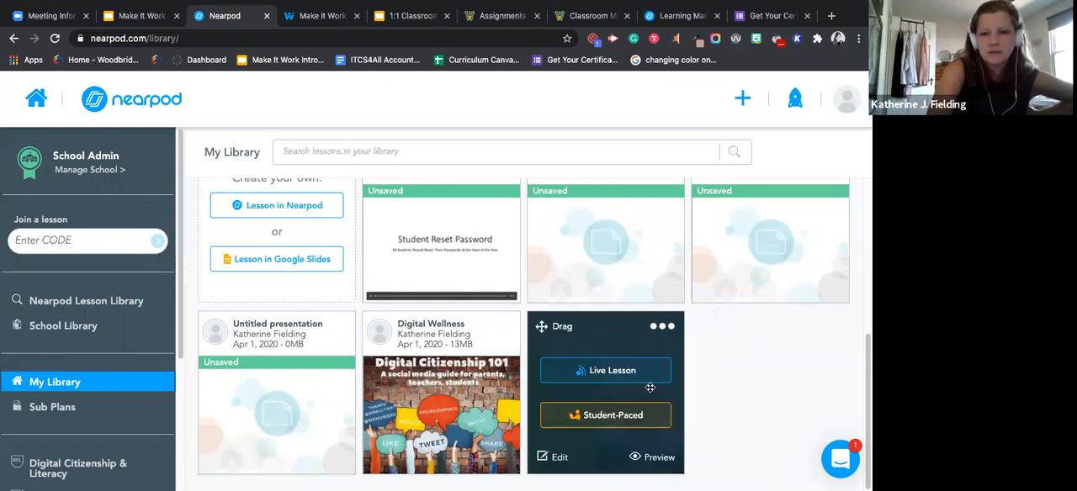
{"action": "left_click", "coordinate": [602, 375]}
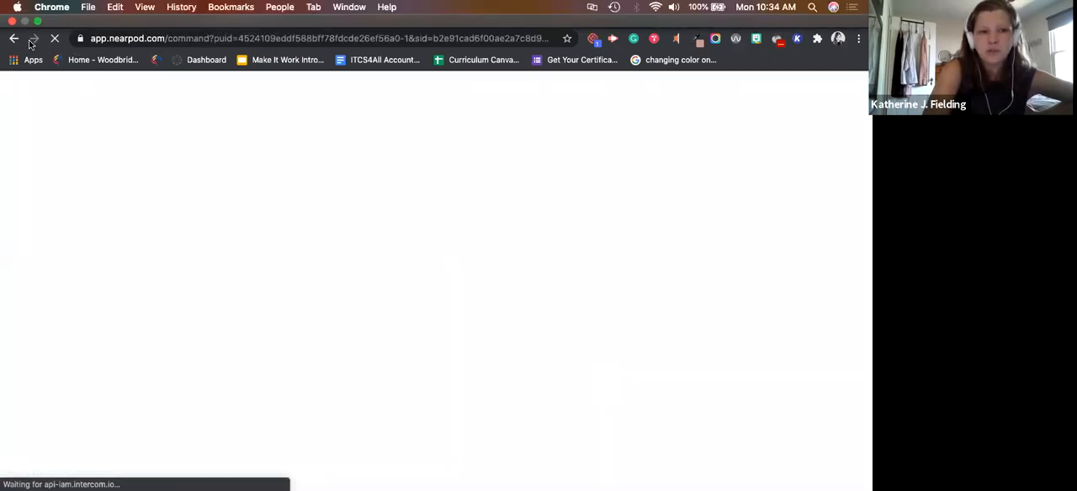
{"action": "left_click", "coordinate": [13, 42]}
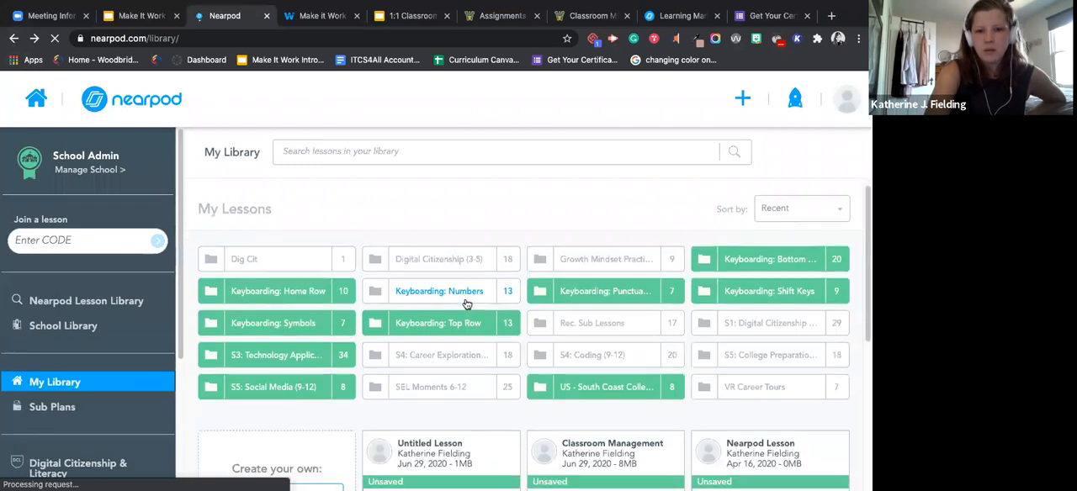
Step: Launch "Can Media Be Addictive?" in student-paced mode and display its embed code
{"action": "mouse_move", "coordinate": [579, 367]}
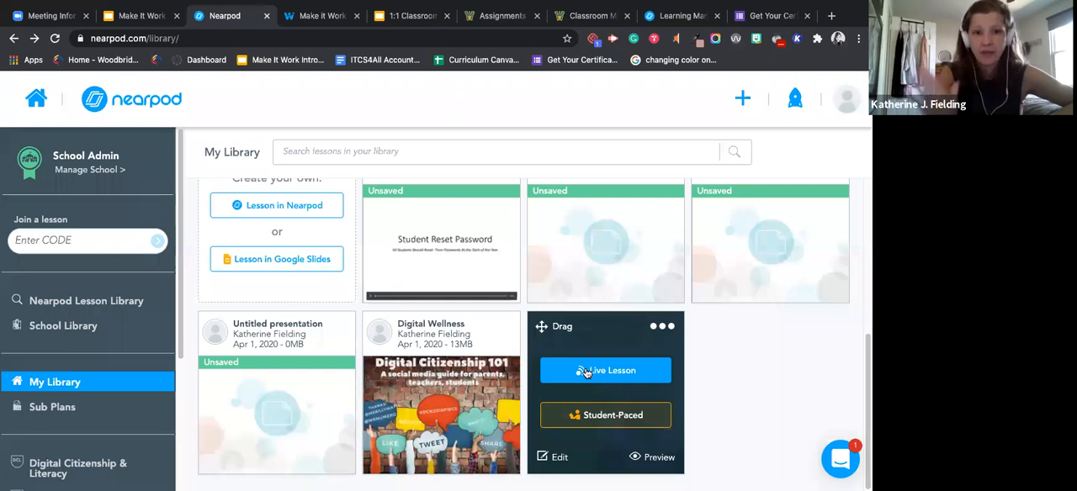
{"action": "left_click", "coordinate": [612, 417]}
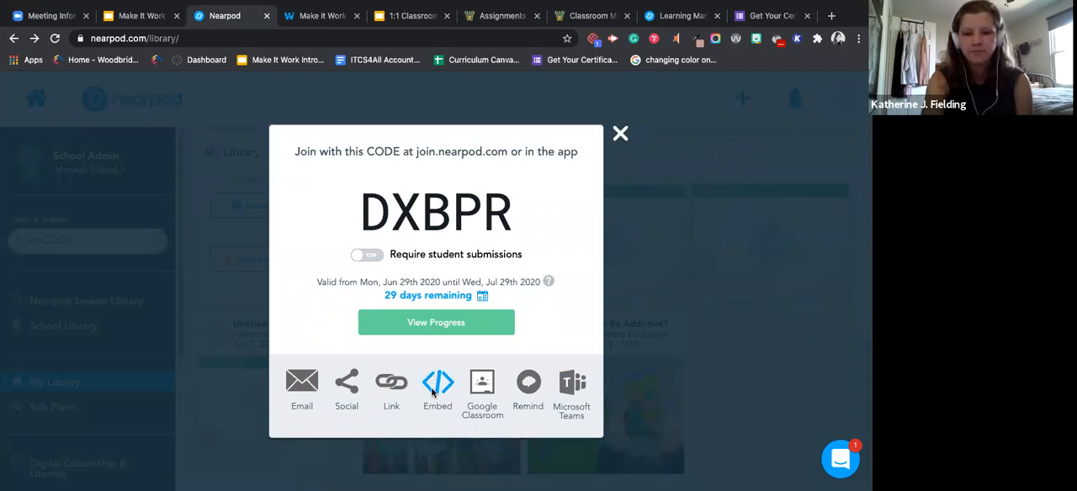
{"action": "left_click", "coordinate": [434, 389]}
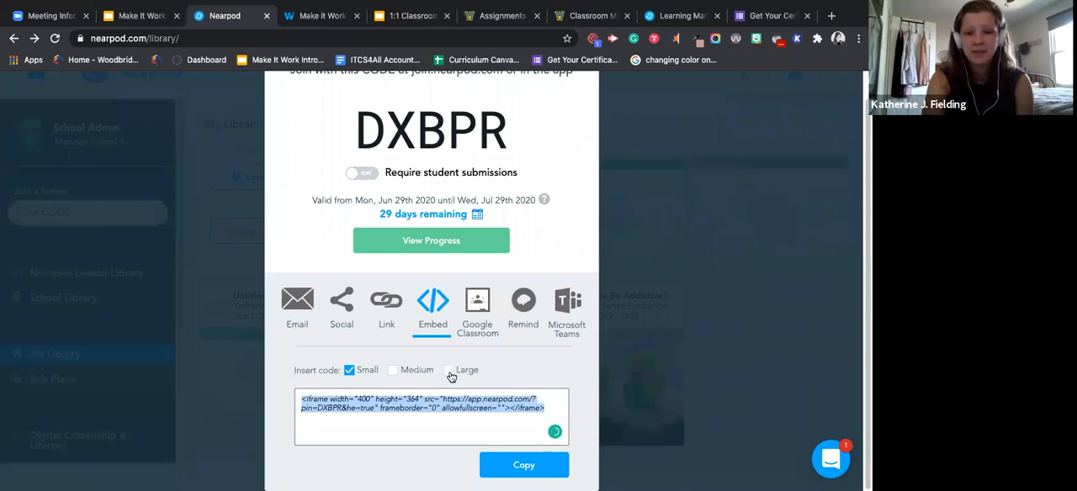
Step: Set the embed code size to Large, turn on Require student submissions, and copy the embed code
{"action": "left_click", "coordinate": [448, 371]}
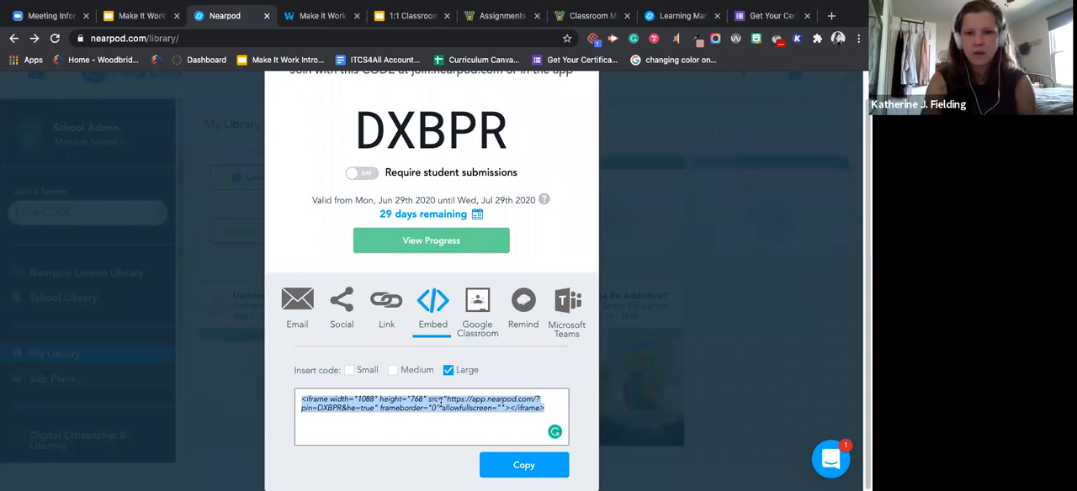
{"action": "left_click", "coordinate": [374, 180]}
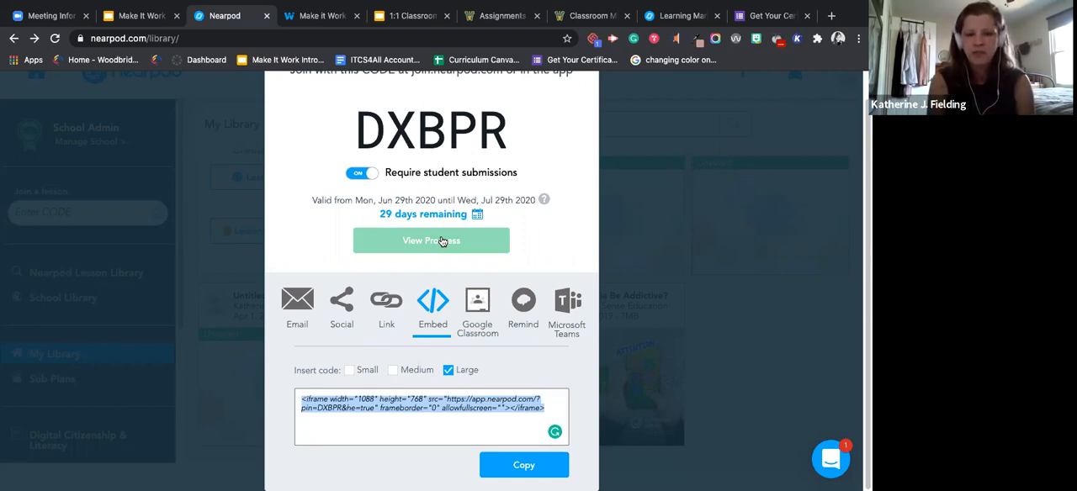
{"action": "left_click", "coordinate": [446, 413]}
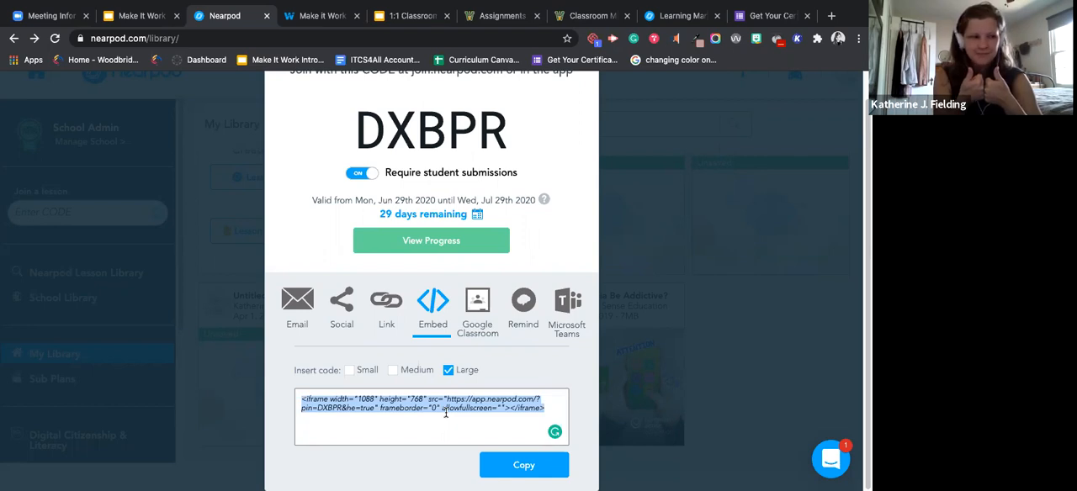
{"action": "left_click", "coordinate": [446, 412]}
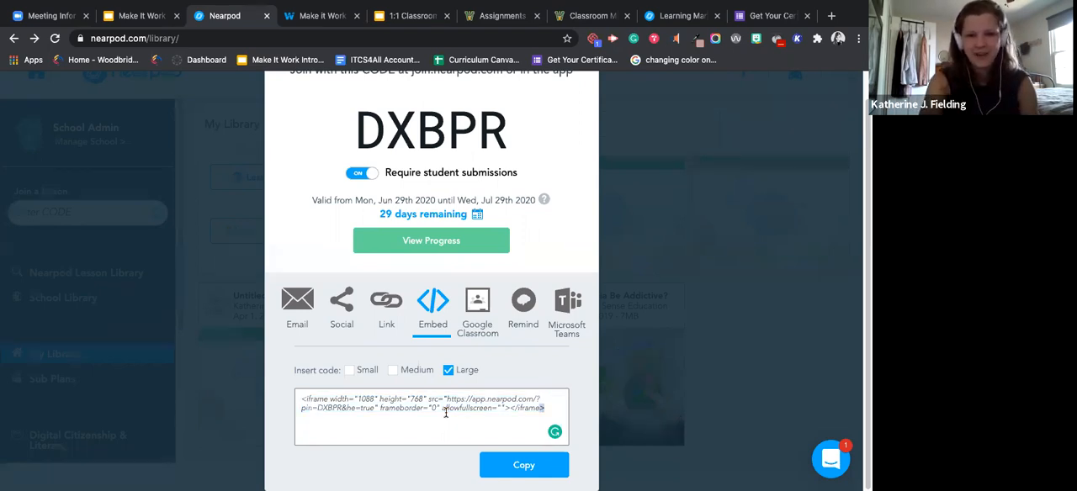
{"action": "left_click", "coordinate": [547, 465]}
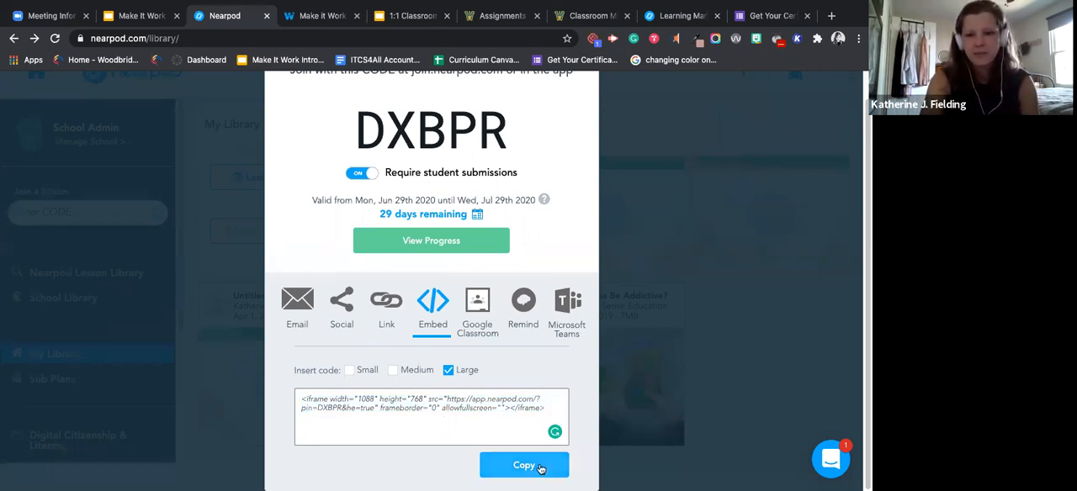
Step: Switch to the Canvas assignments page and start a new assignment named "Practice" in the Required Assignment group
{"action": "left_click", "coordinate": [484, 16]}
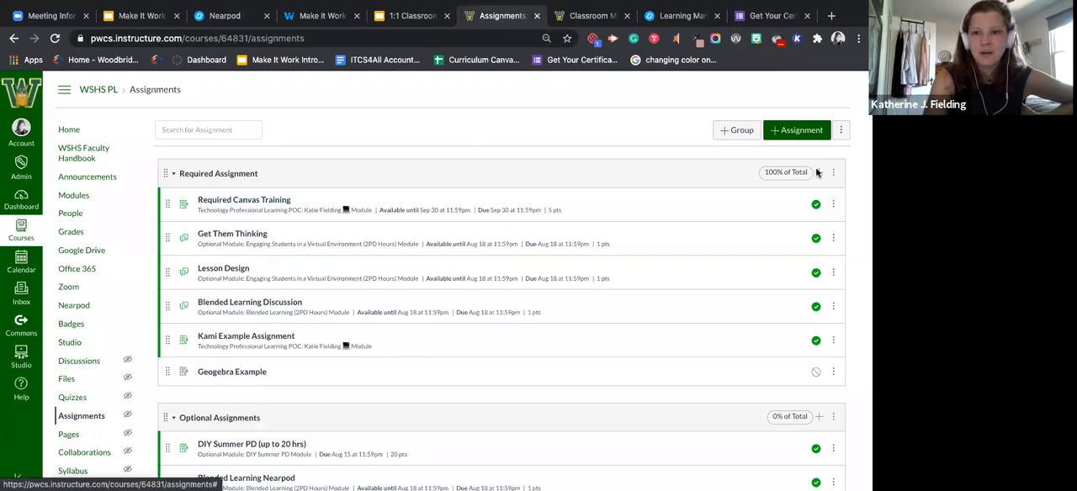
{"action": "left_click", "coordinate": [818, 172]}
{"action": "left_click", "coordinate": [324, 370]}
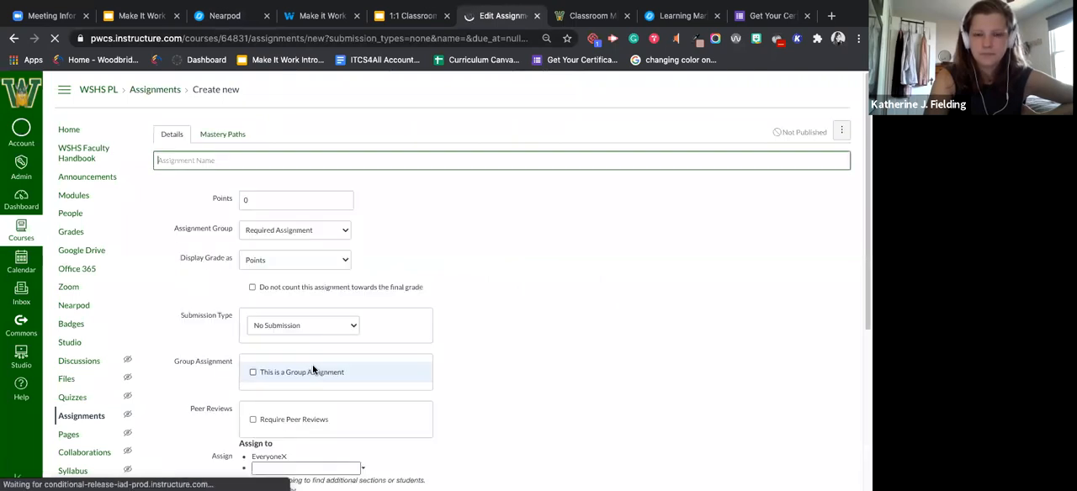
{"action": "left_click", "coordinate": [414, 159]}
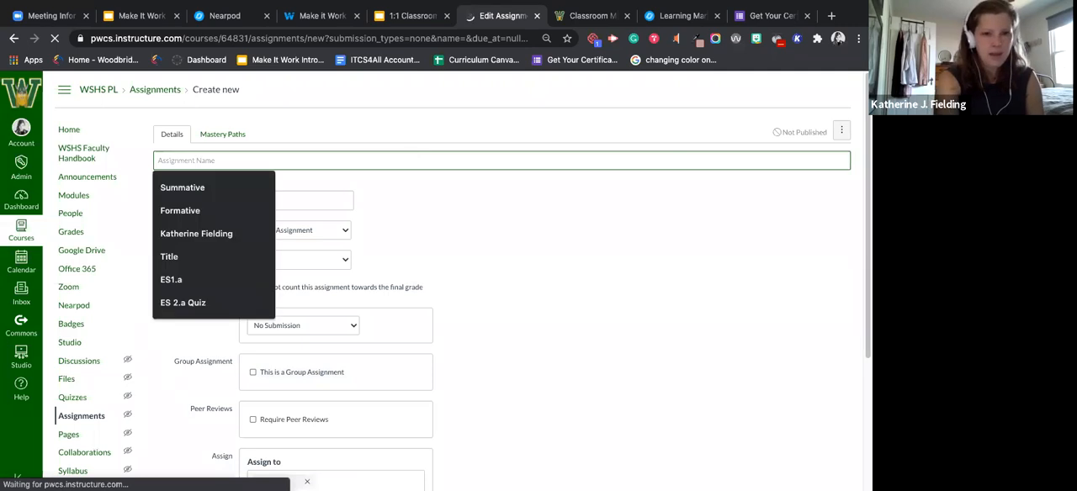
{"action": "type", "text": "Pract"}
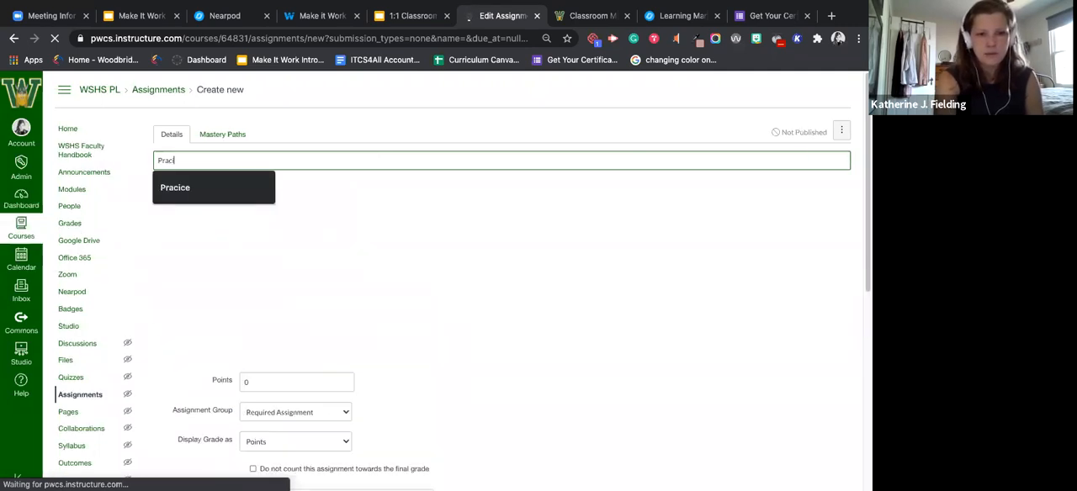
{"action": "type", "text": "ice"}
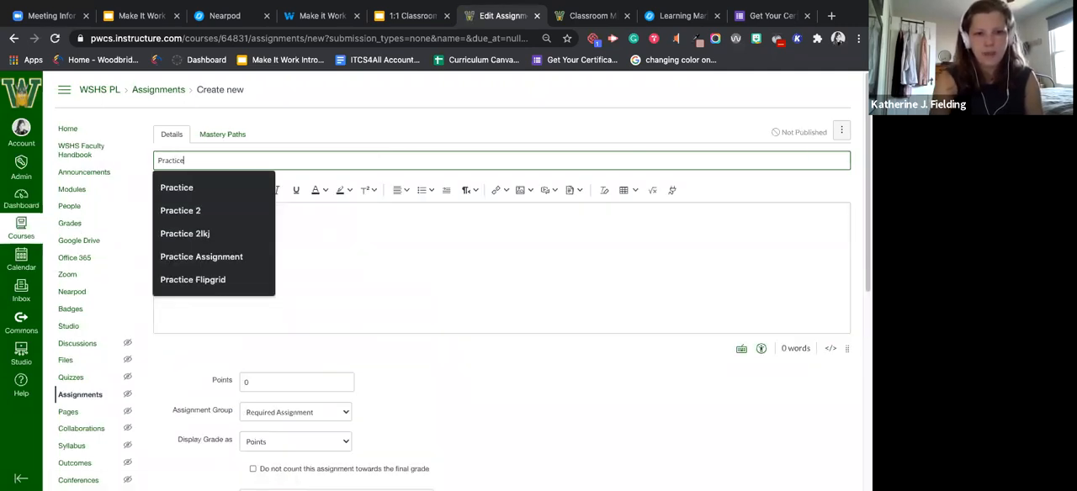
Step: Paste the copied Nearpod embed code into the assignment description as HTML and return to the rich text view
{"action": "left_click", "coordinate": [500, 265]}
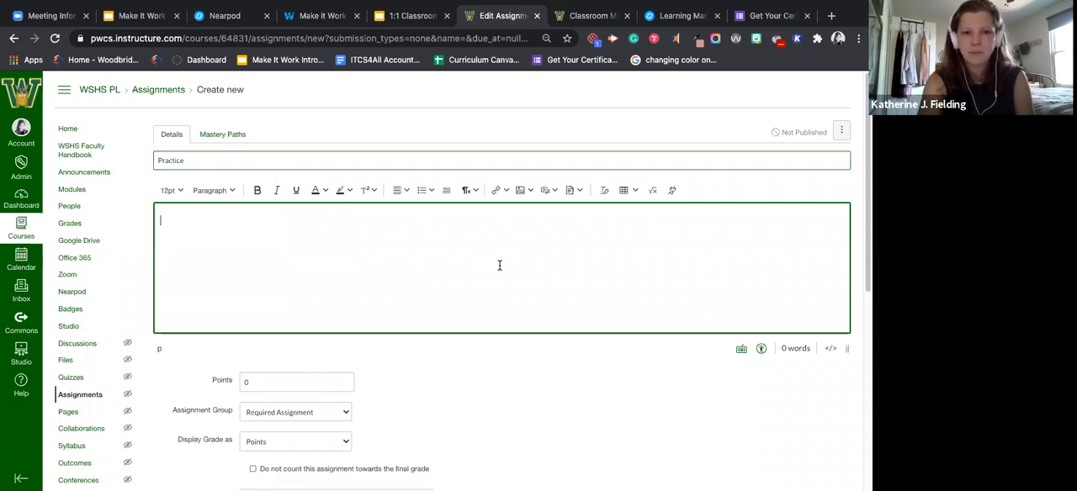
{"action": "left_click", "coordinate": [831, 349]}
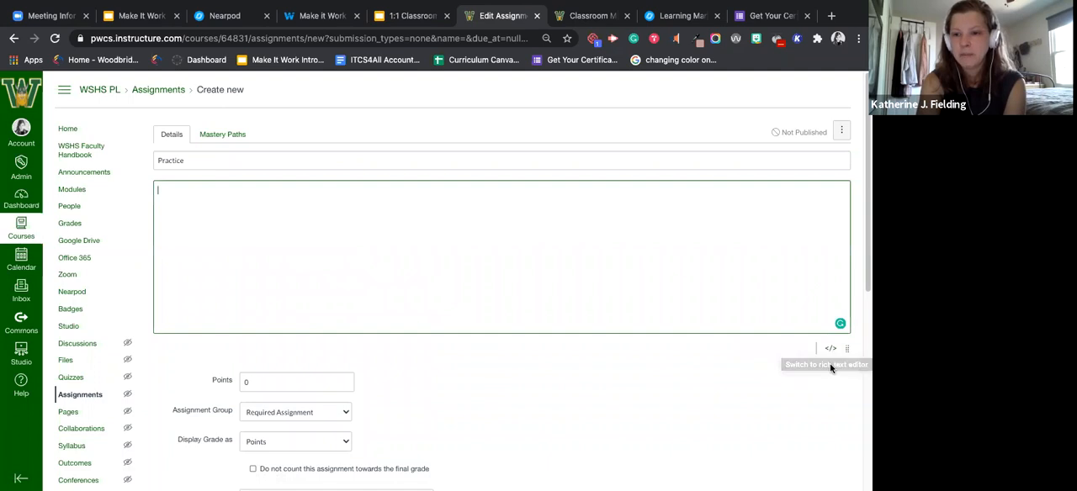
{"action": "type", "text": "v"}
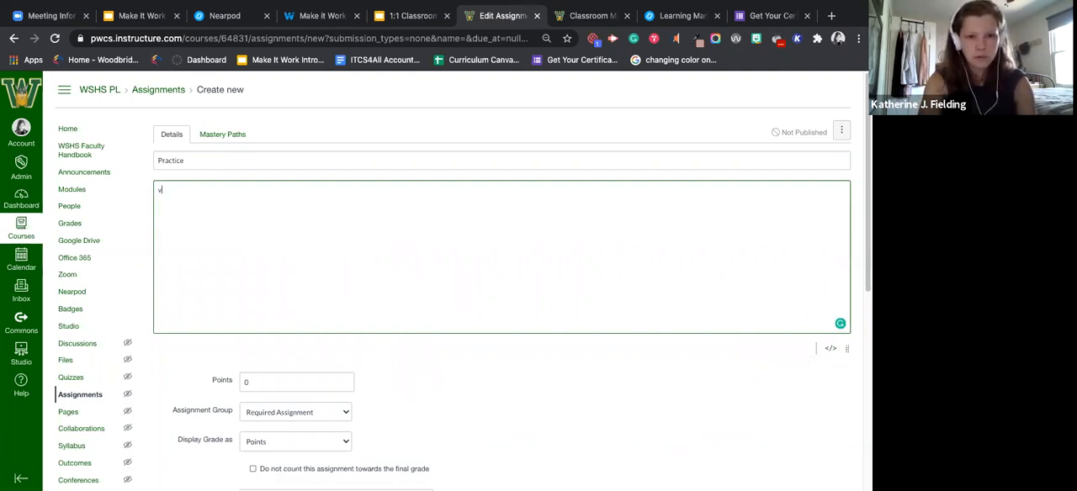
{"action": "key", "text": "ctrl+v"}
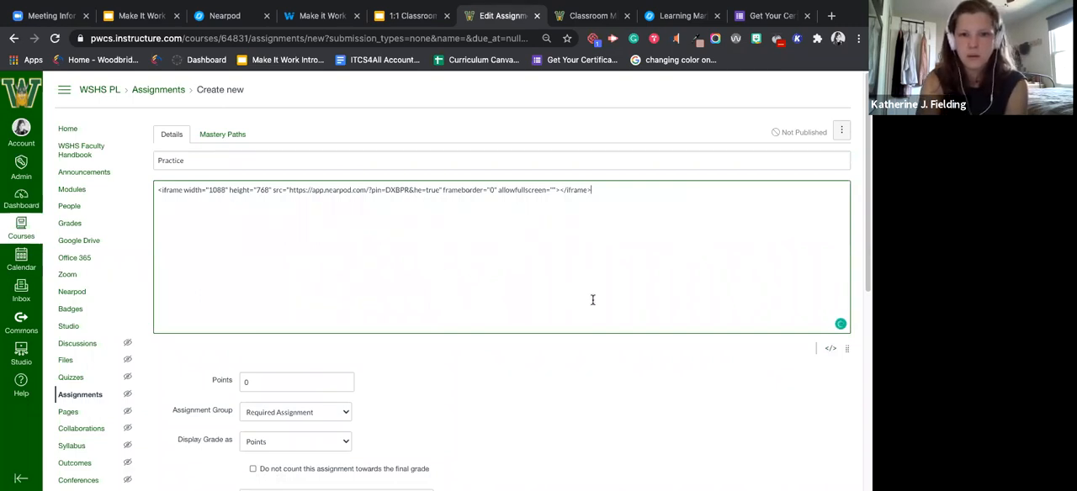
{"action": "left_click", "coordinate": [828, 350]}
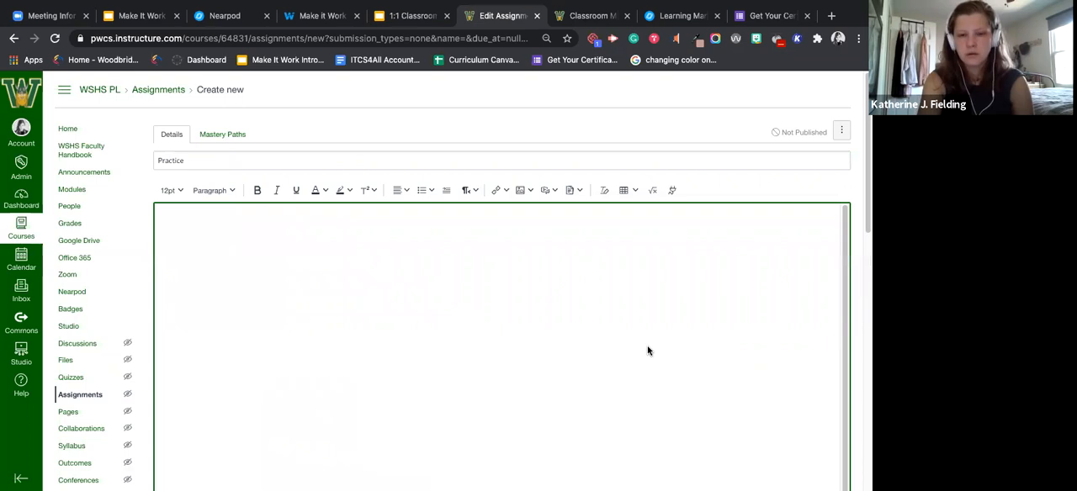
Step: Save the Practice assignment without publishing it, and open the notes area of the embedded Nearpod session
{"action": "scroll", "coordinate": [761, 350], "scroll_direction": "down", "scroll_amount": 2}
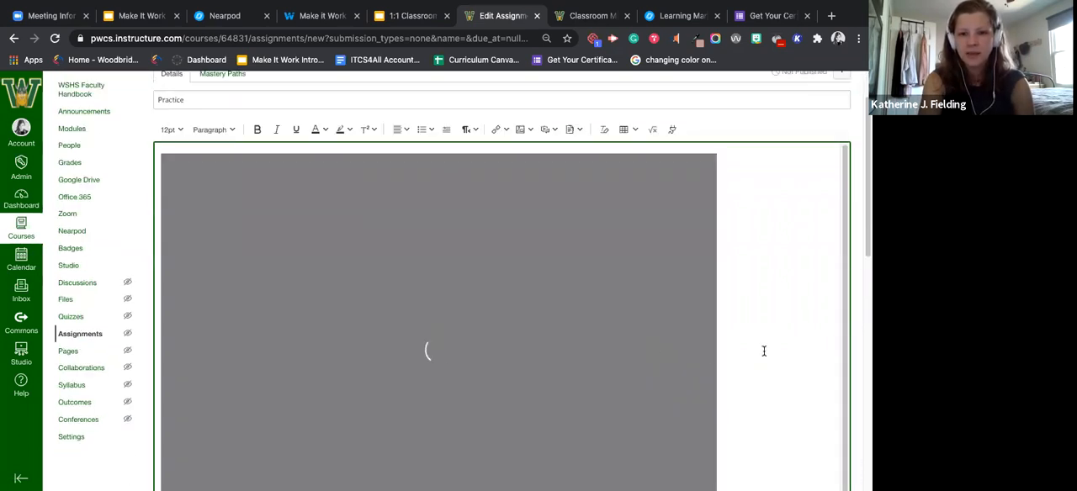
{"action": "scroll", "coordinate": [764, 350], "scroll_direction": "down", "scroll_amount": 5}
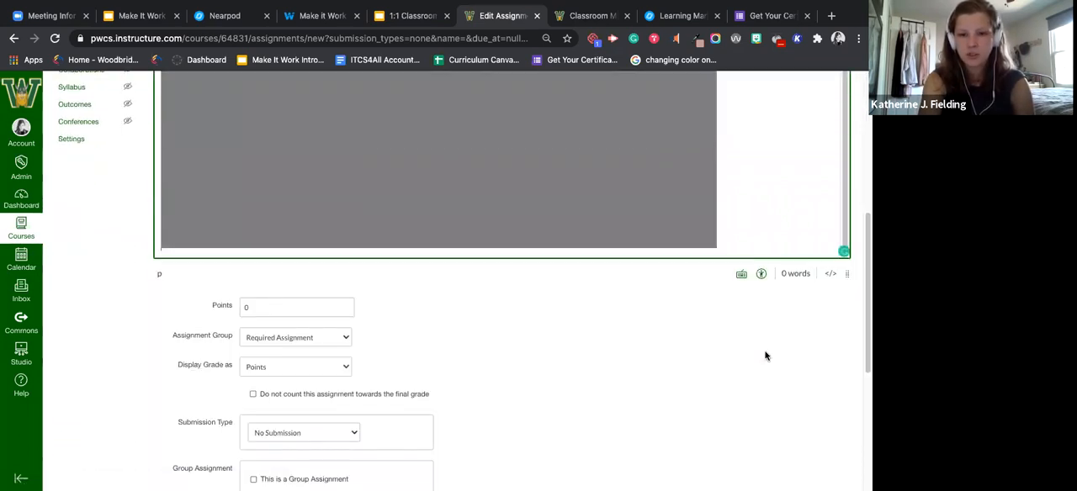
{"action": "scroll", "coordinate": [693, 370], "scroll_direction": "down", "scroll_amount": 5}
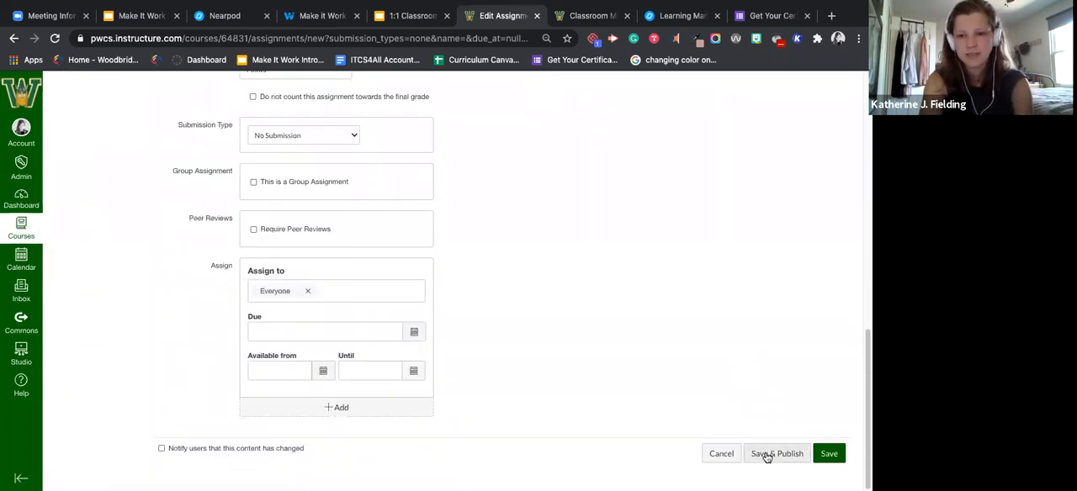
{"action": "left_click", "coordinate": [836, 453]}
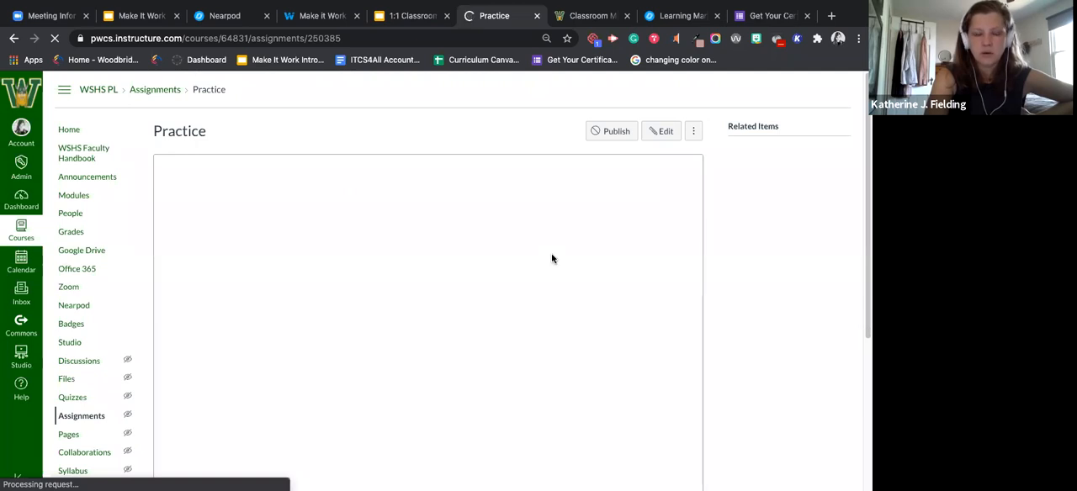
{"action": "scroll", "coordinate": [552, 258], "scroll_direction": "down", "scroll_amount": 1}
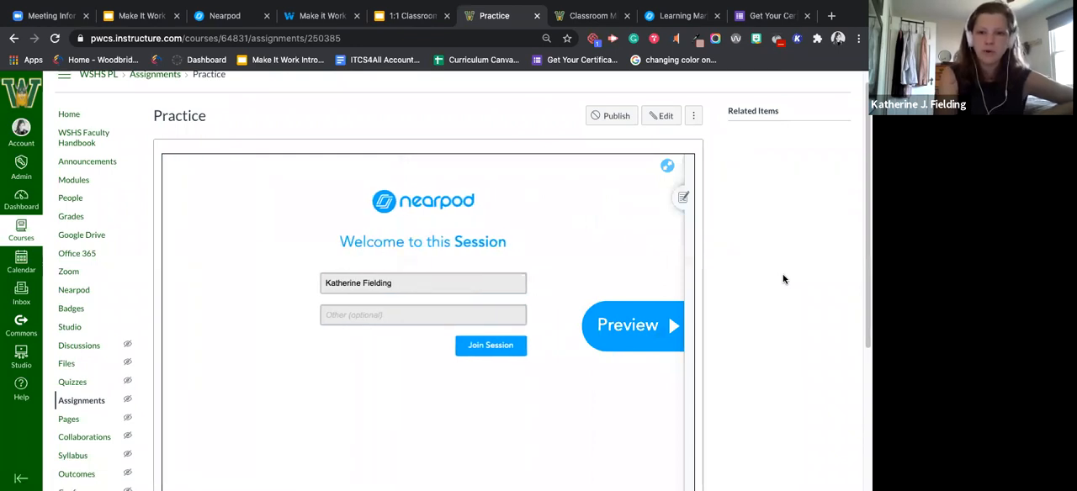
{"action": "left_click", "coordinate": [683, 198]}
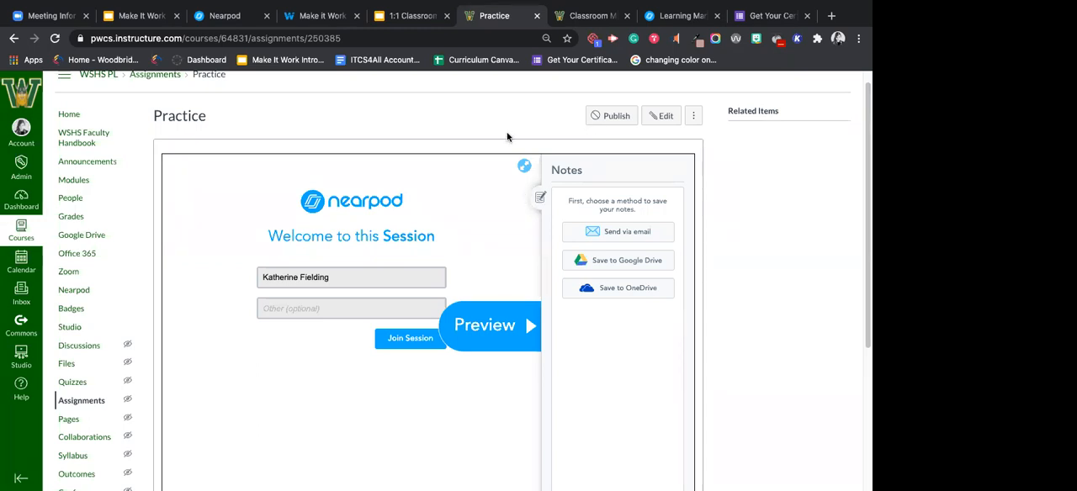
Step: Edit the Practice assignment and replace the embed code in its description with "Do this nearpod."
{"action": "left_click", "coordinate": [660, 117]}
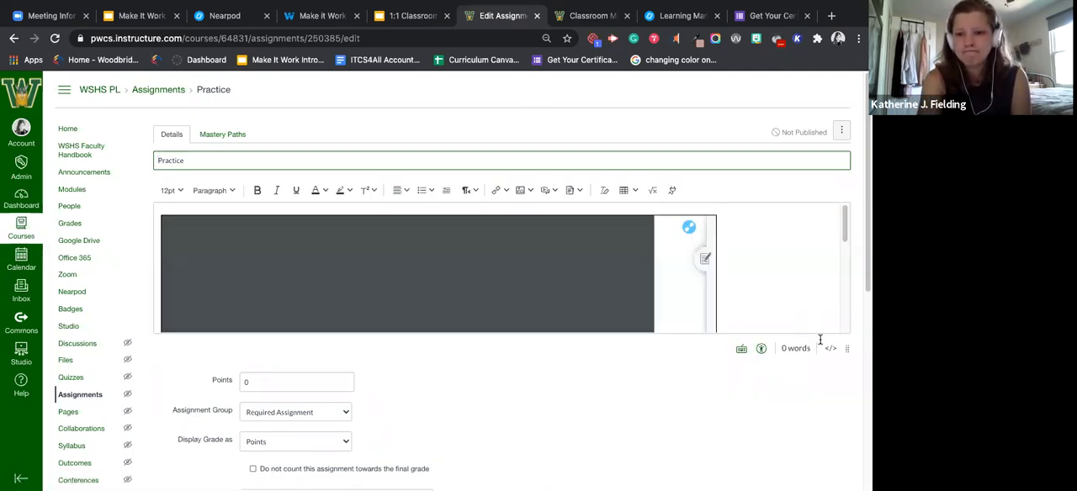
{"action": "left_click", "coordinate": [830, 349]}
{"action": "key", "text": "ctrl+a"}
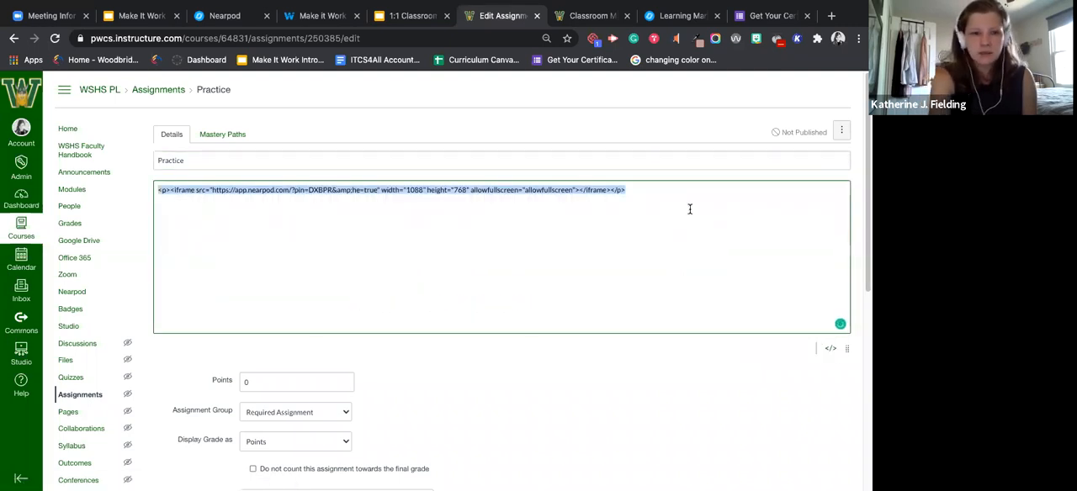
{"action": "key", "text": "BackSpace"}
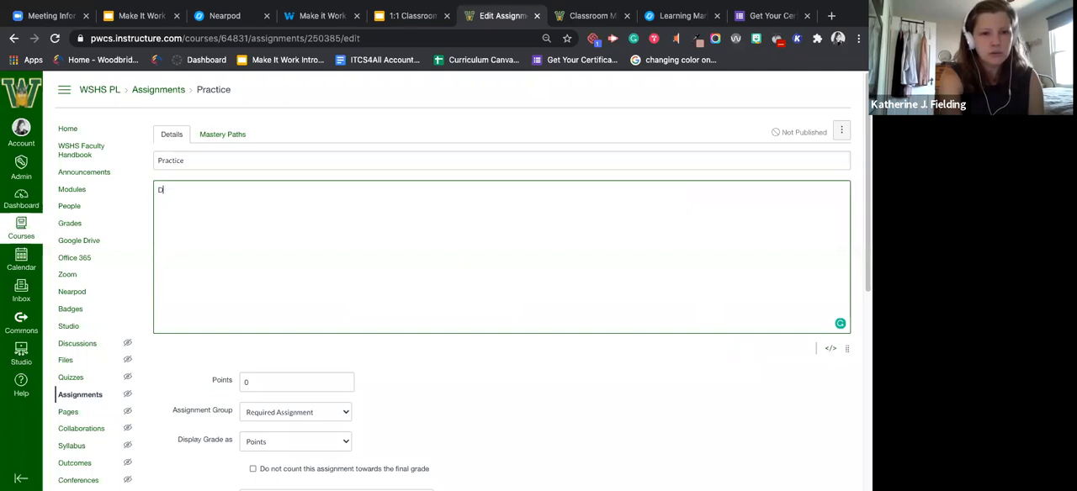
{"action": "type", "text": "Do this nearpod."}
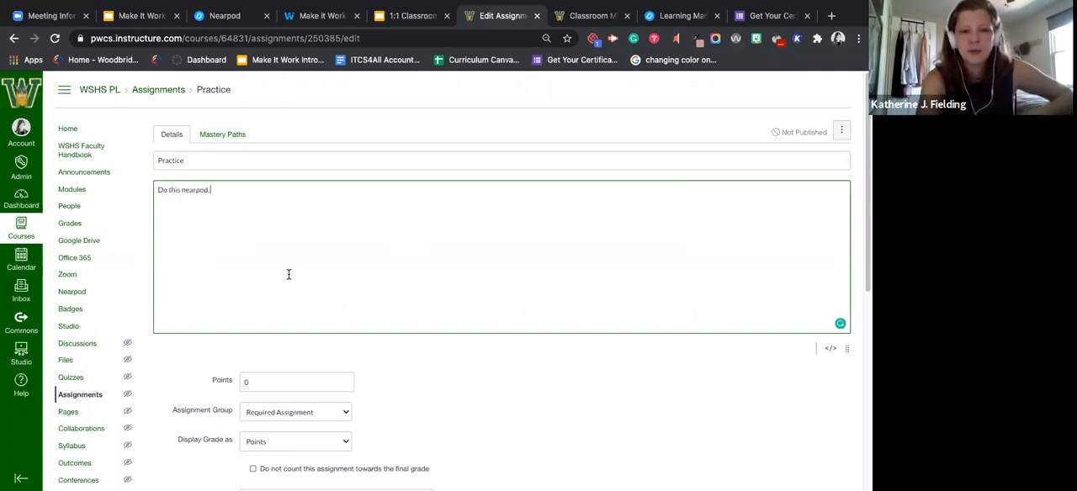
Step: Set the submission type to External Tool and choose Nearpod as the tool
{"action": "scroll", "coordinate": [298, 277], "scroll_direction": "down", "scroll_amount": 2}
{"action": "scroll", "coordinate": [301, 283], "scroll_direction": "down", "scroll_amount": 4}
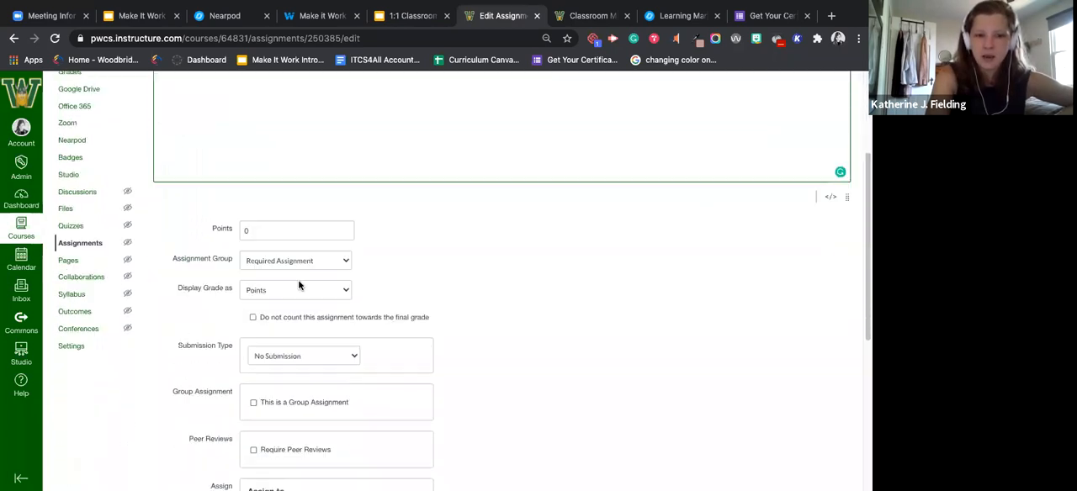
{"action": "scroll", "coordinate": [328, 219], "scroll_direction": "up", "scroll_amount": 2}
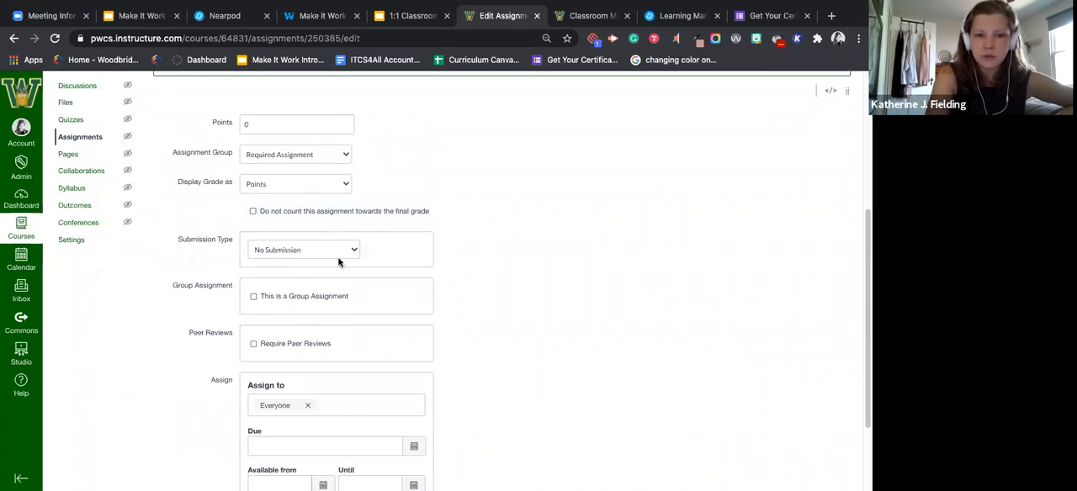
{"action": "left_click", "coordinate": [337, 251]}
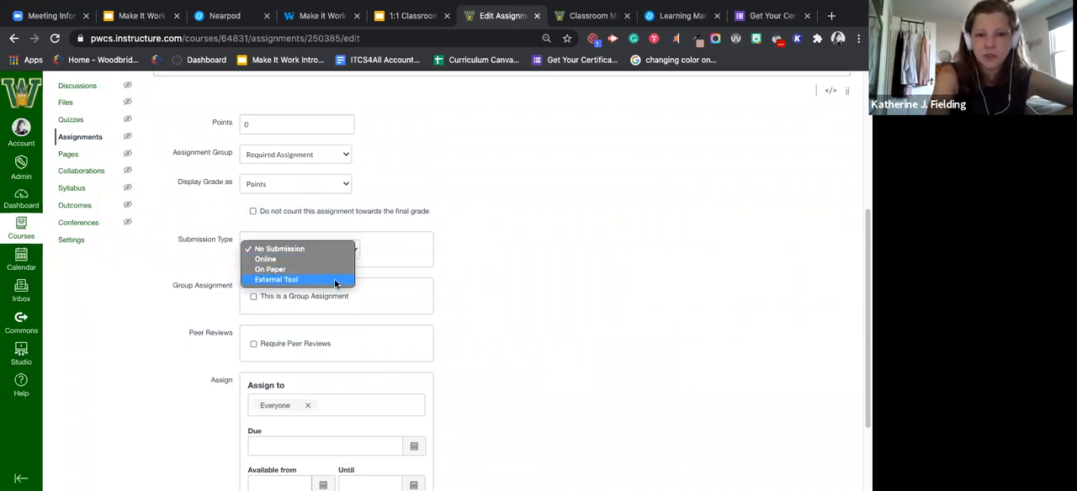
{"action": "left_click", "coordinate": [335, 280]}
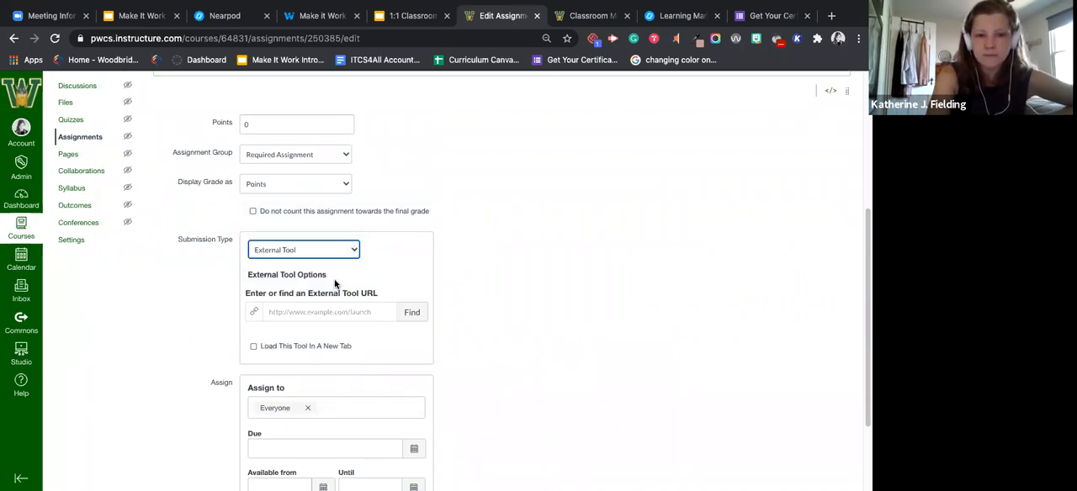
{"action": "left_click", "coordinate": [410, 313]}
{"action": "left_click_drag", "start_coordinate": [500, 269], "coordinate": [498, 334]}
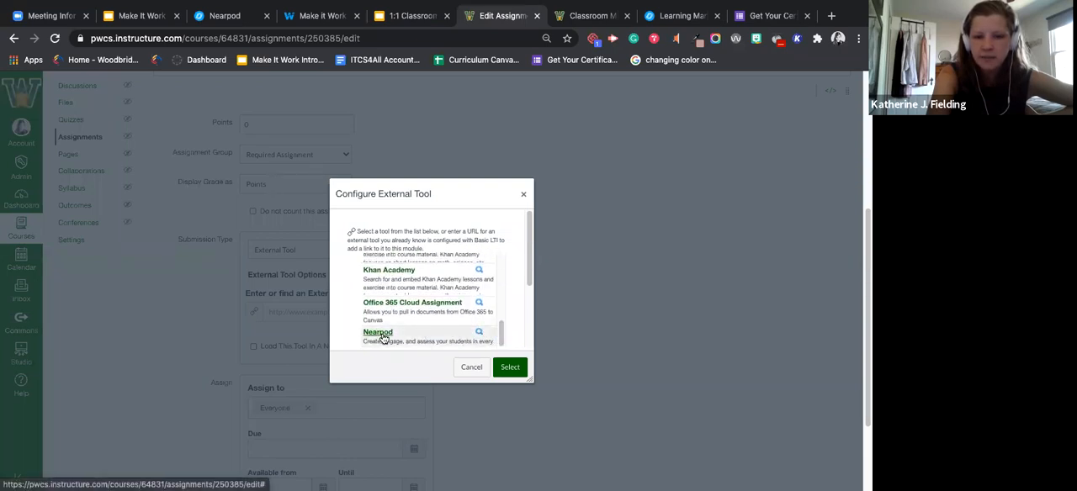
{"action": "left_click", "coordinate": [379, 333]}
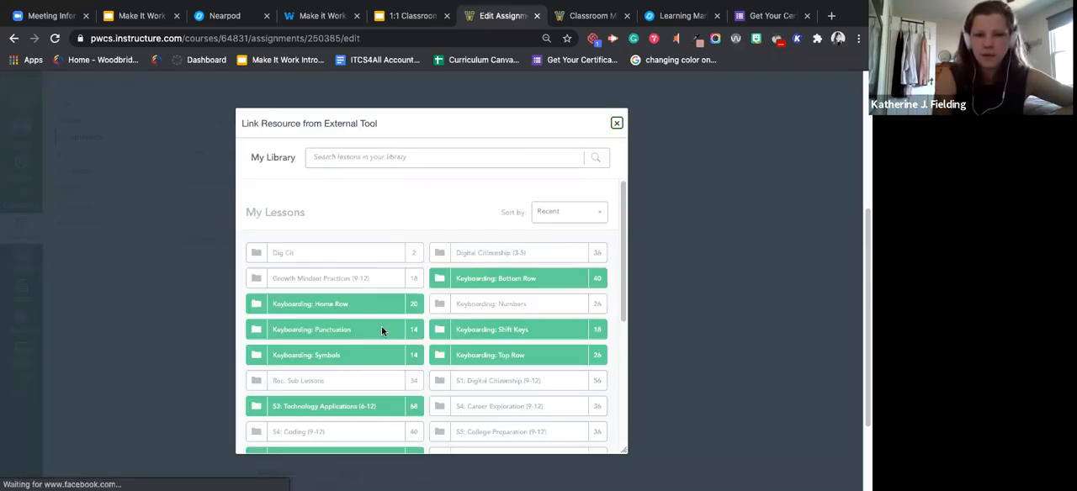
Step: Link the lesson beside "Digital Wellness" in Student-Paced mode and confirm Nearpod as the external tool
{"action": "scroll", "coordinate": [457, 290], "scroll_direction": "down", "scroll_amount": 10}
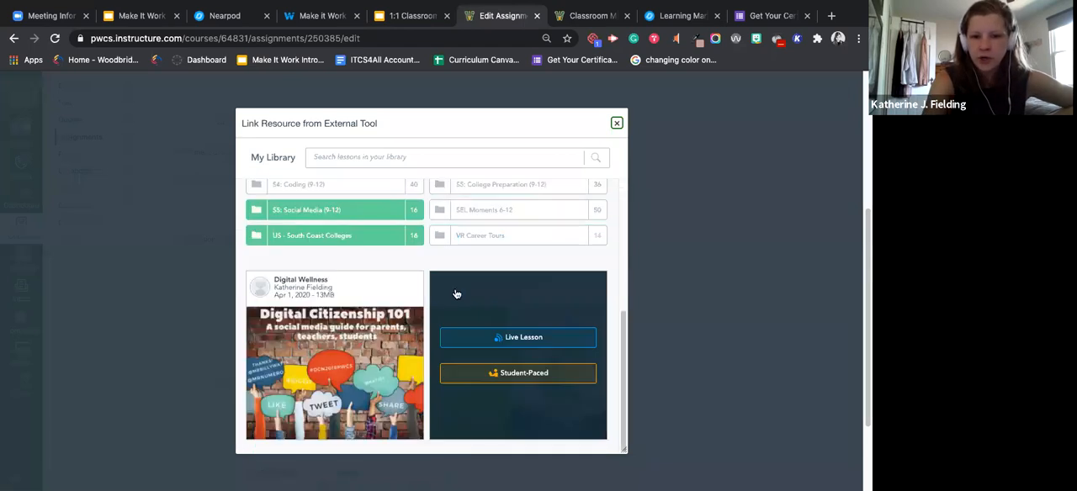
{"action": "scroll", "coordinate": [525, 289], "scroll_direction": "up", "scroll_amount": 1}
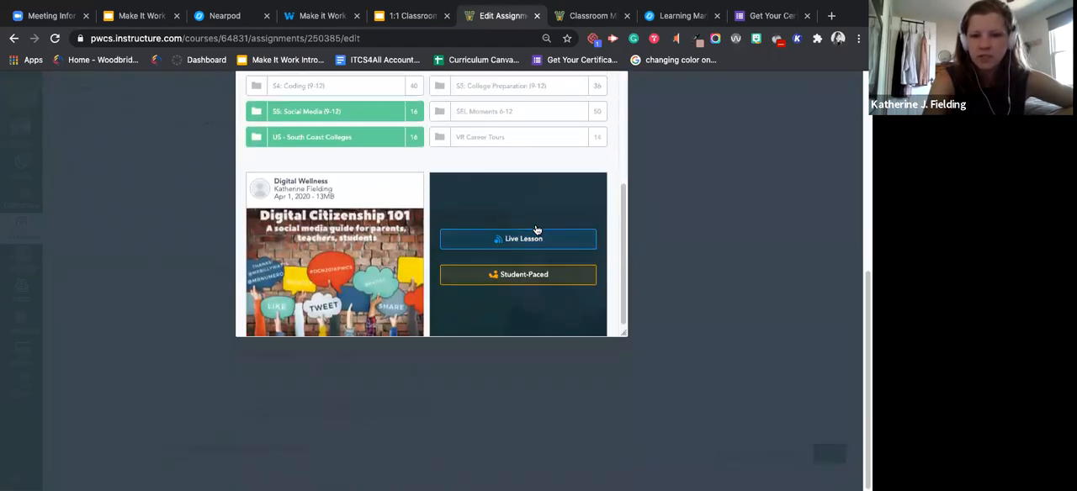
{"action": "left_click", "coordinate": [541, 278]}
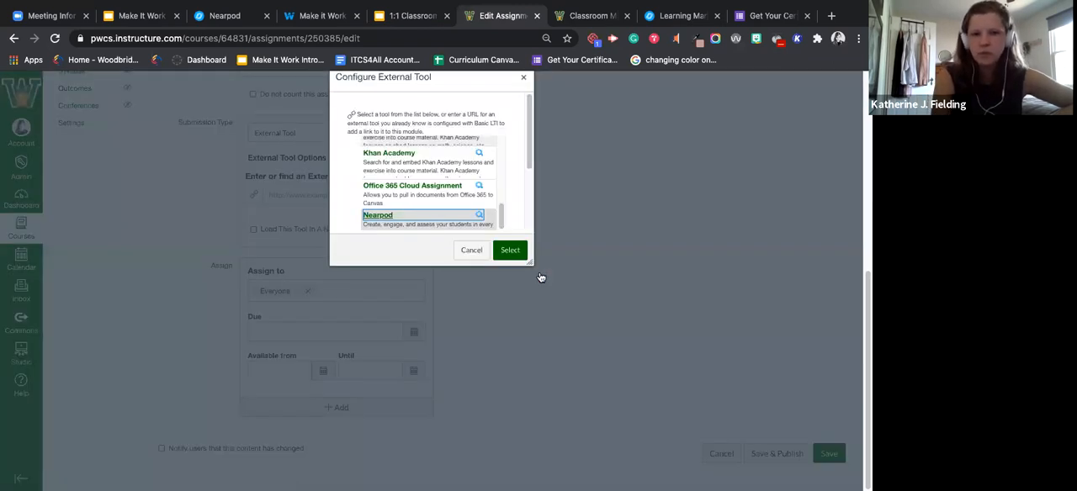
{"action": "left_click", "coordinate": [509, 251]}
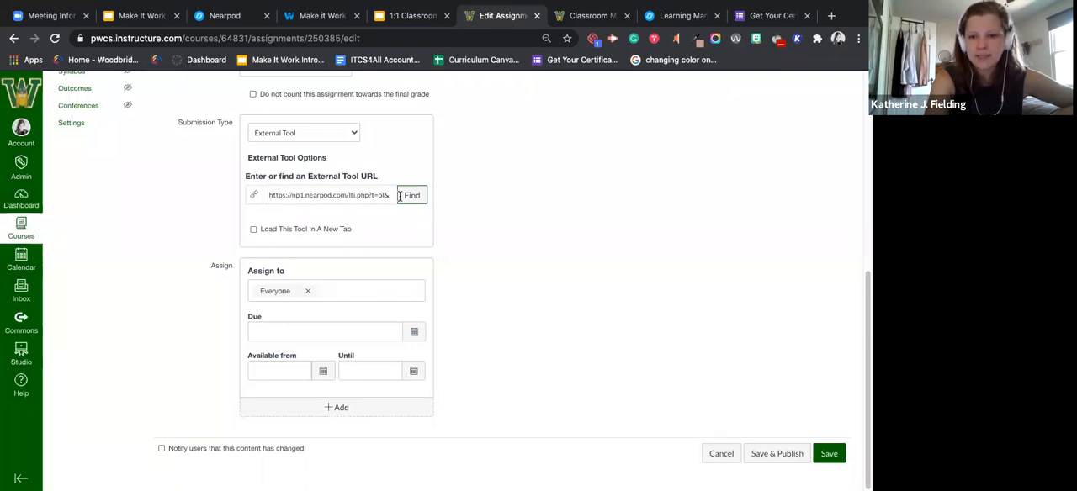
Step: Save the Practice assignment with its Nearpod external tool submission without publishing it
{"action": "left_click", "coordinate": [826, 458]}
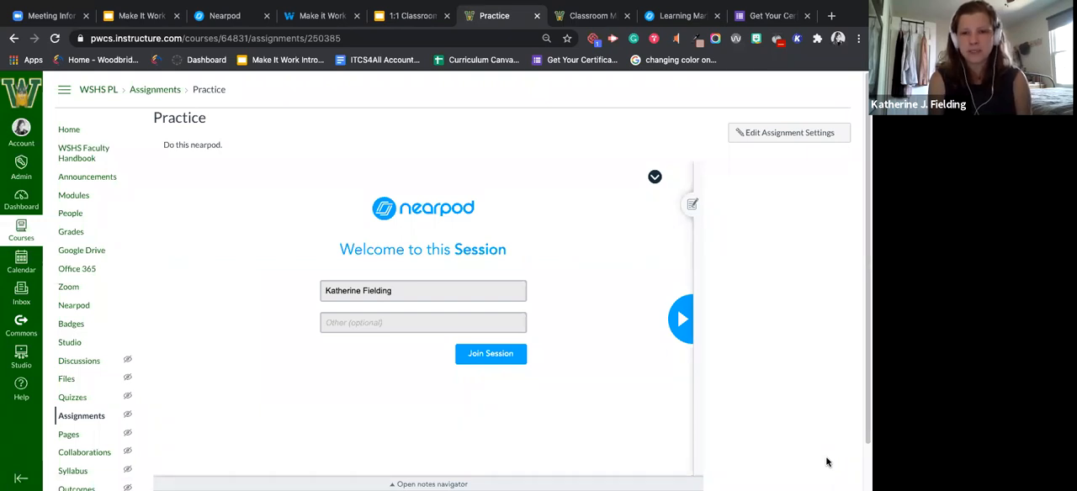
Step: Review the test student's post-session report for Classroom Management Nearpod in SpeedGrader and enter a grade of 1
{"action": "left_click", "coordinate": [585, 16]}
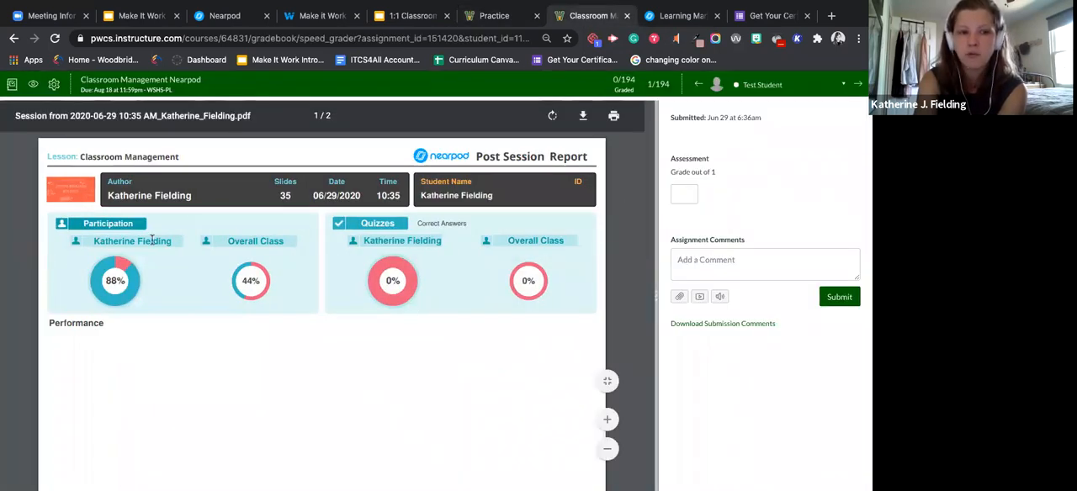
{"action": "scroll", "coordinate": [181, 250], "scroll_direction": "down", "scroll_amount": 1}
{"action": "scroll", "coordinate": [181, 249], "scroll_direction": "down", "scroll_amount": 6}
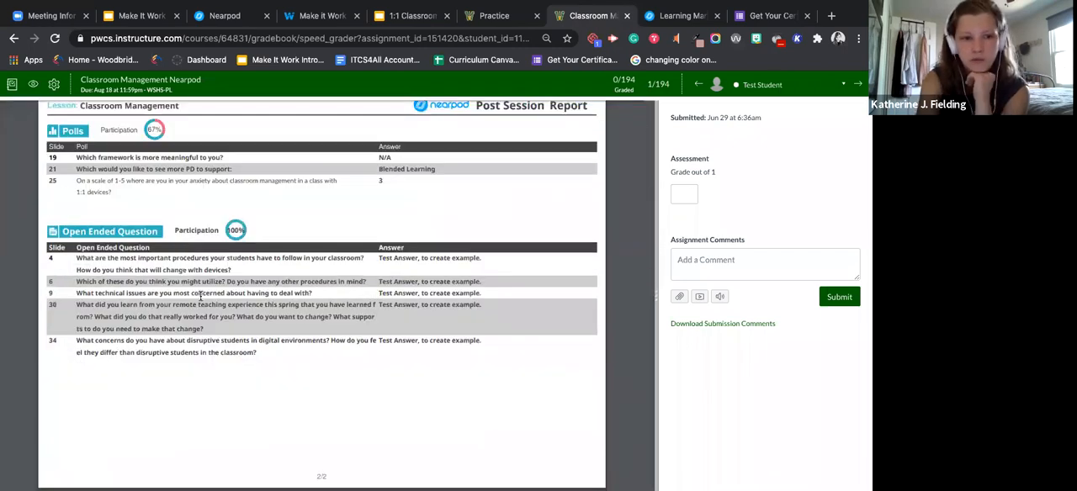
{"action": "scroll", "coordinate": [200, 296], "scroll_direction": "up", "scroll_amount": 6}
{"action": "scroll", "coordinate": [200, 296], "scroll_direction": "up", "scroll_amount": 5}
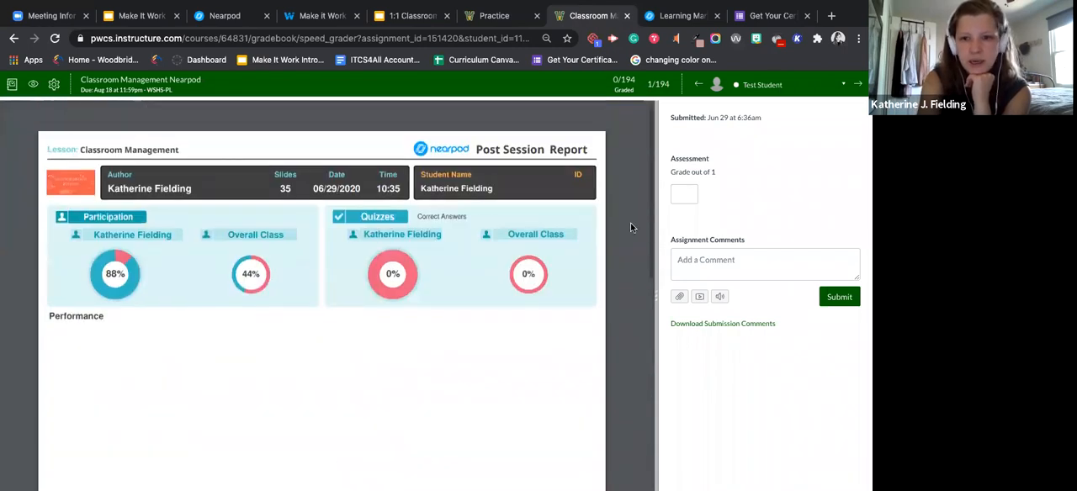
{"action": "left_click", "coordinate": [685, 195]}
{"action": "type", "text": "1"}
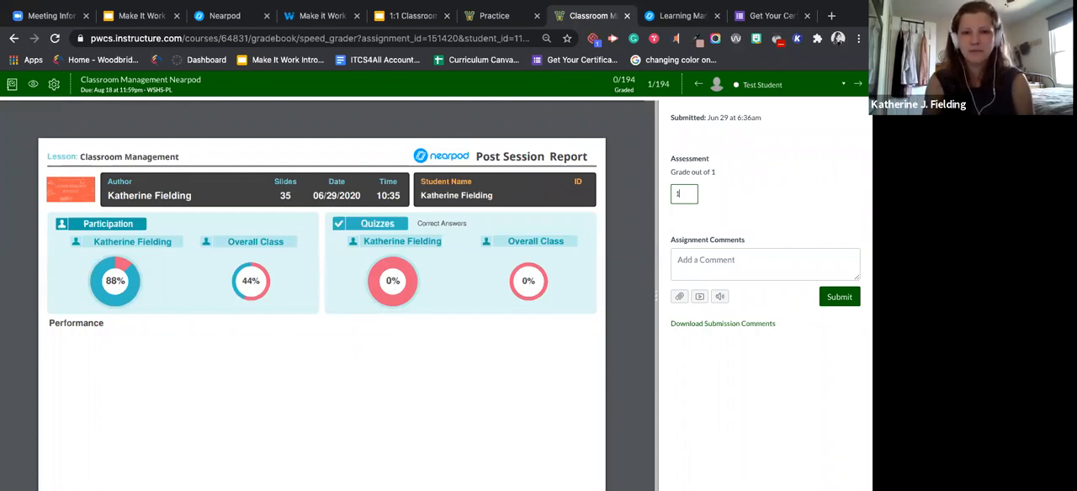
{"action": "left_click", "coordinate": [126, 15]}
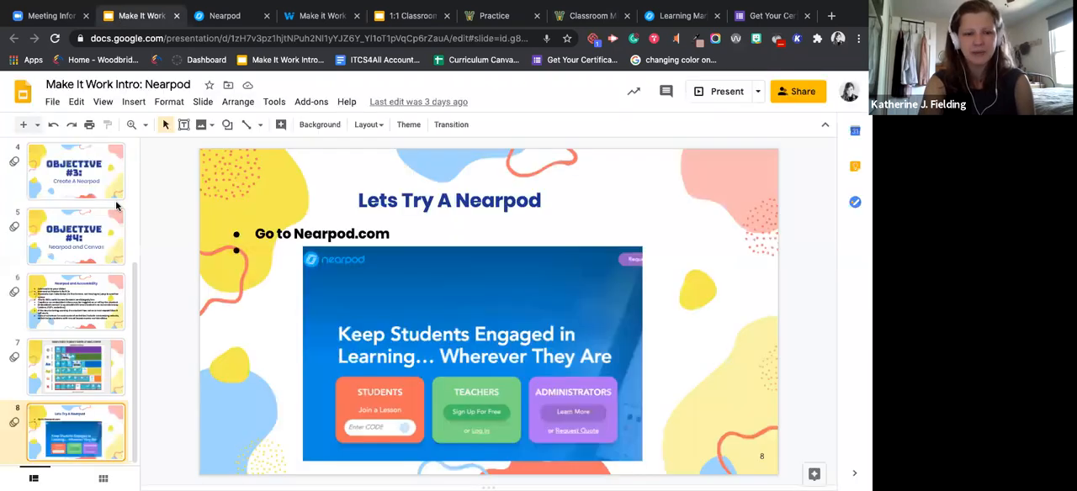
{"action": "scroll", "coordinate": [96, 250], "scroll_direction": "up", "scroll_amount": 3}
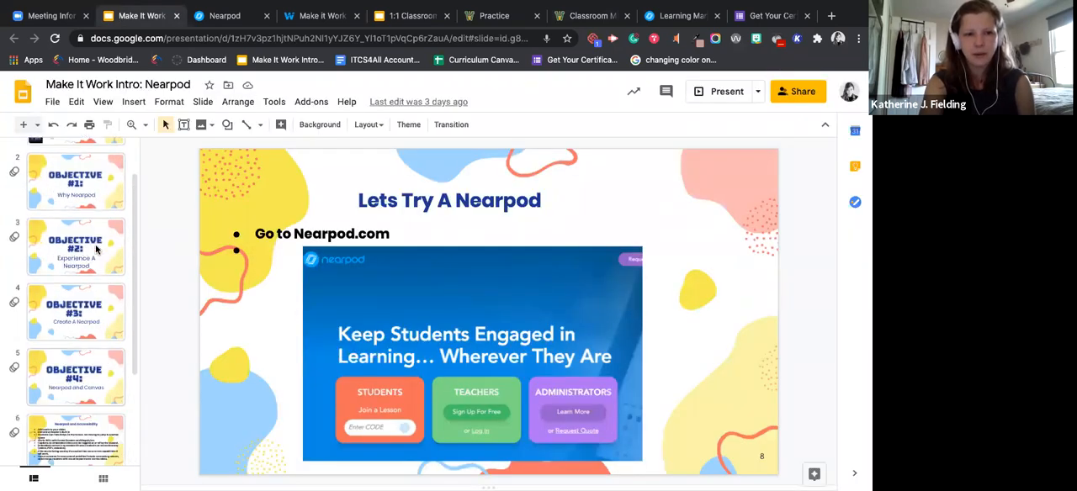
Step: Switch to the Get Your Certificate form in Google Forms and set it to accept responses
{"action": "left_click", "coordinate": [787, 17]}
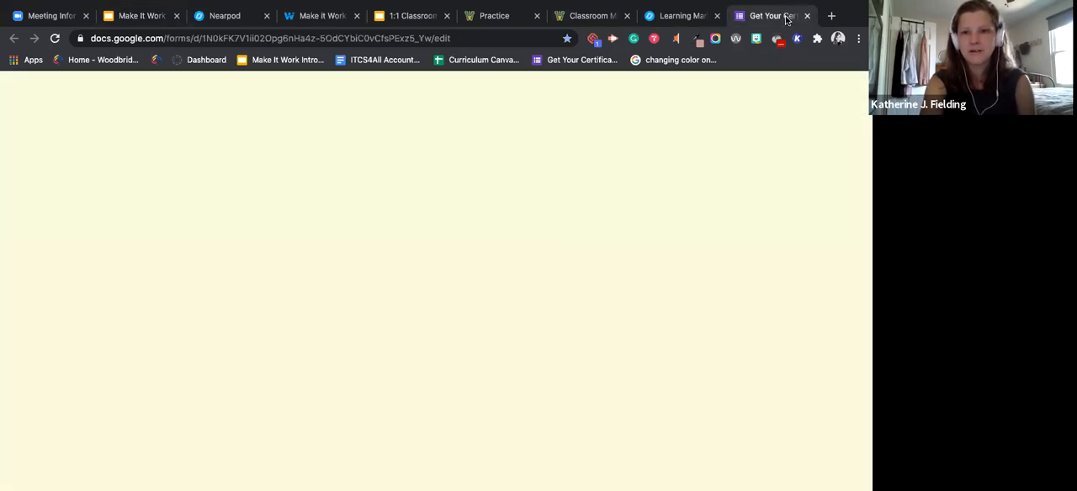
{"action": "left_click", "coordinate": [443, 124]}
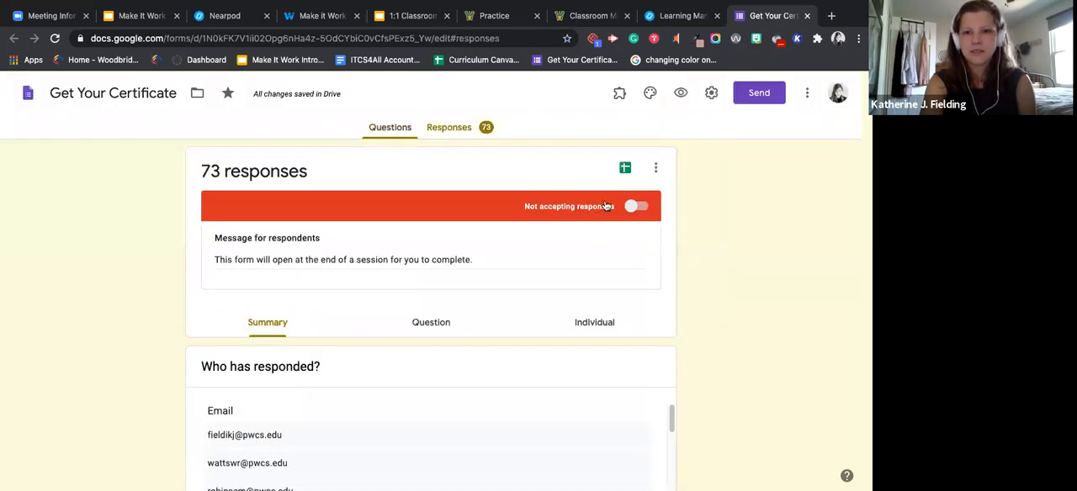
{"action": "left_click", "coordinate": [645, 207]}
Step: Copy a shortened share link for the Get Your Certificate form and close the sending options
{"action": "left_click", "coordinate": [759, 93]}
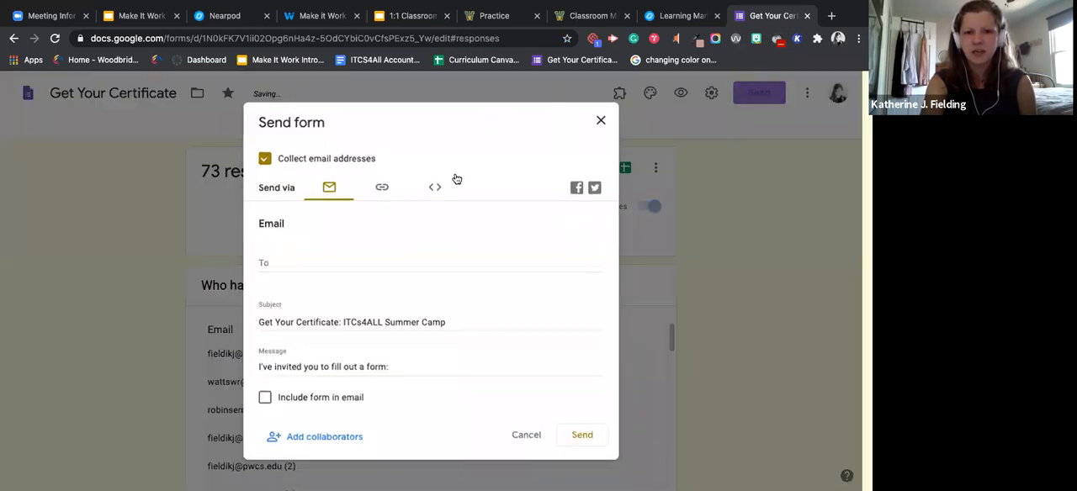
{"action": "left_click", "coordinate": [381, 186]}
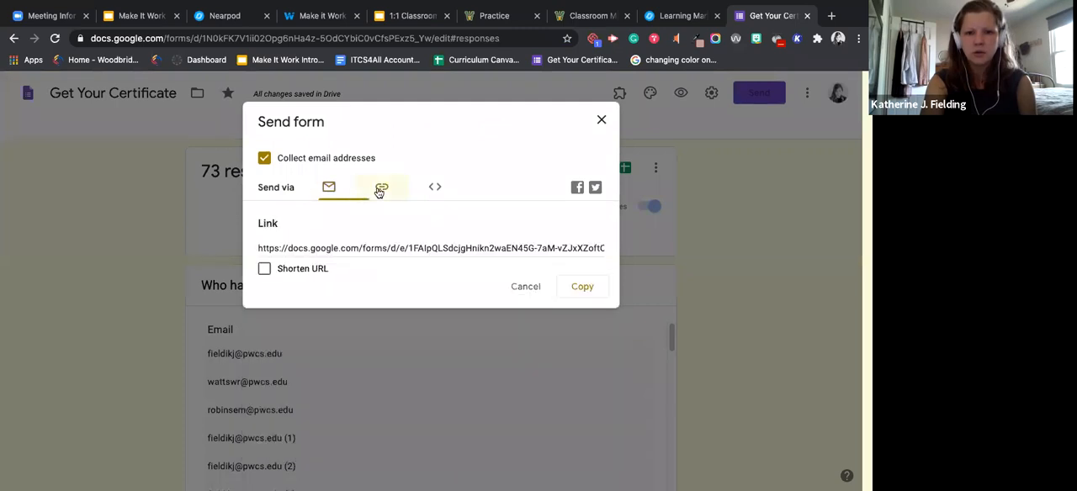
{"action": "left_click", "coordinate": [266, 269]}
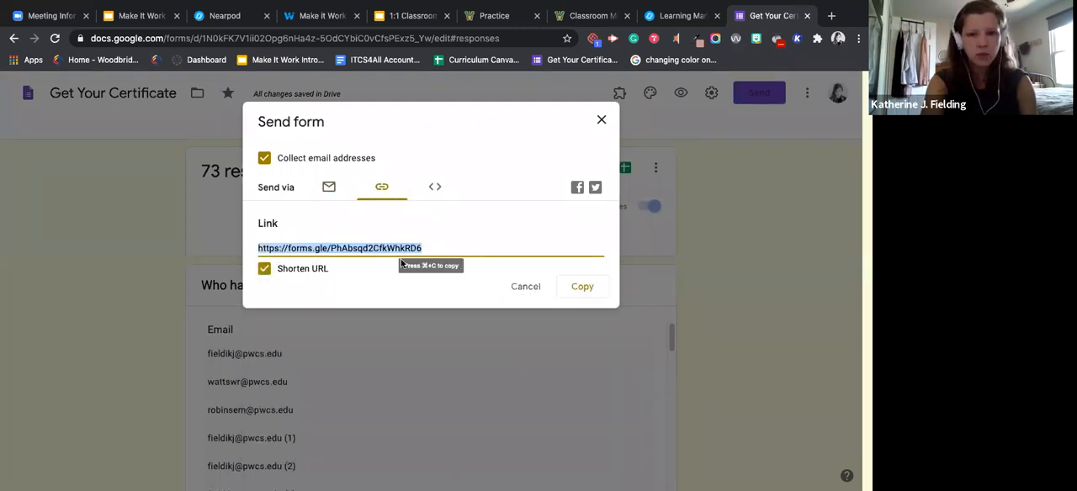
{"action": "left_click", "coordinate": [580, 287]}
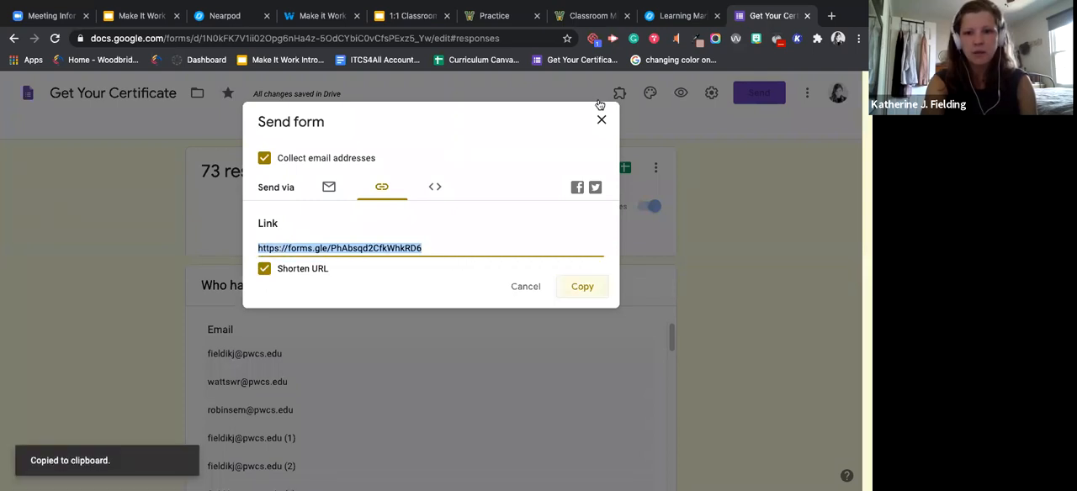
{"action": "left_click", "coordinate": [601, 119]}
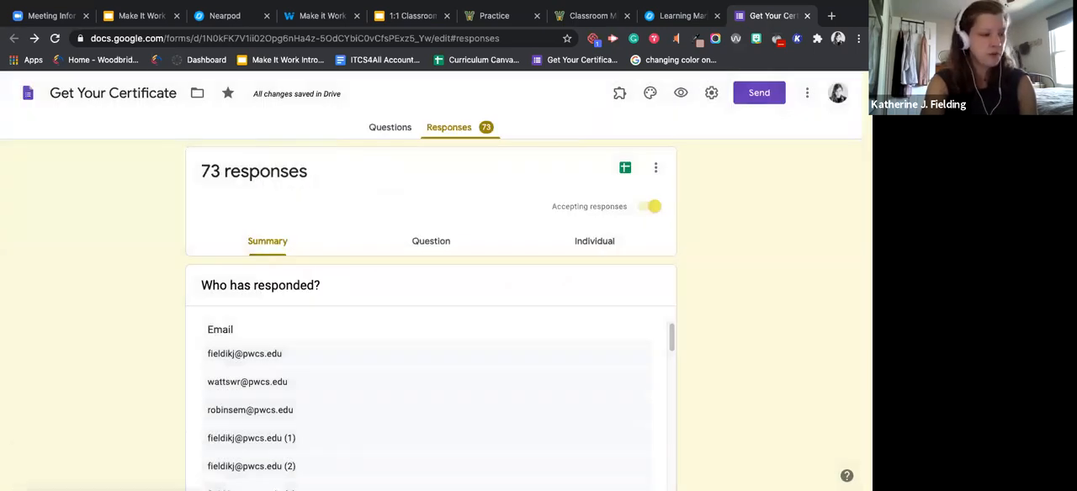